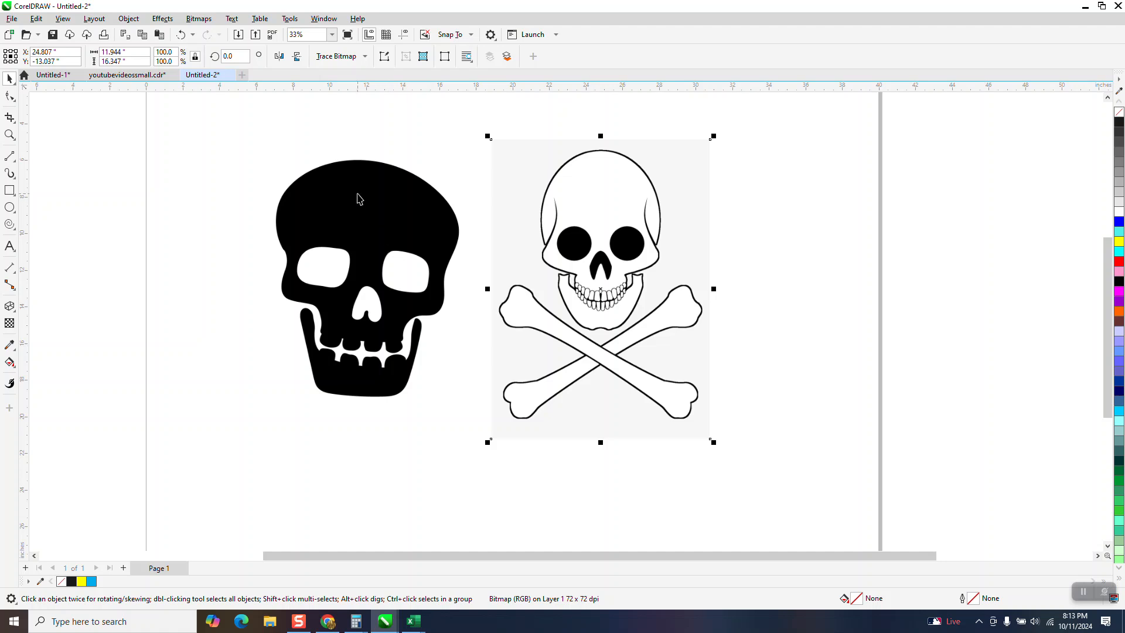
# Scale the skull-and-crossbones bitmap down to about 23.6% and move it near the middle of the page
pyautogui.moveTo(382, 208)
pyautogui.mouseDown()
pyautogui.moveTo(432, 220)
pyautogui.moveTo(369, 223)
pyautogui.mouseUp()
pyautogui.moveTo(565, 208); pyautogui.dragTo(541, 215)
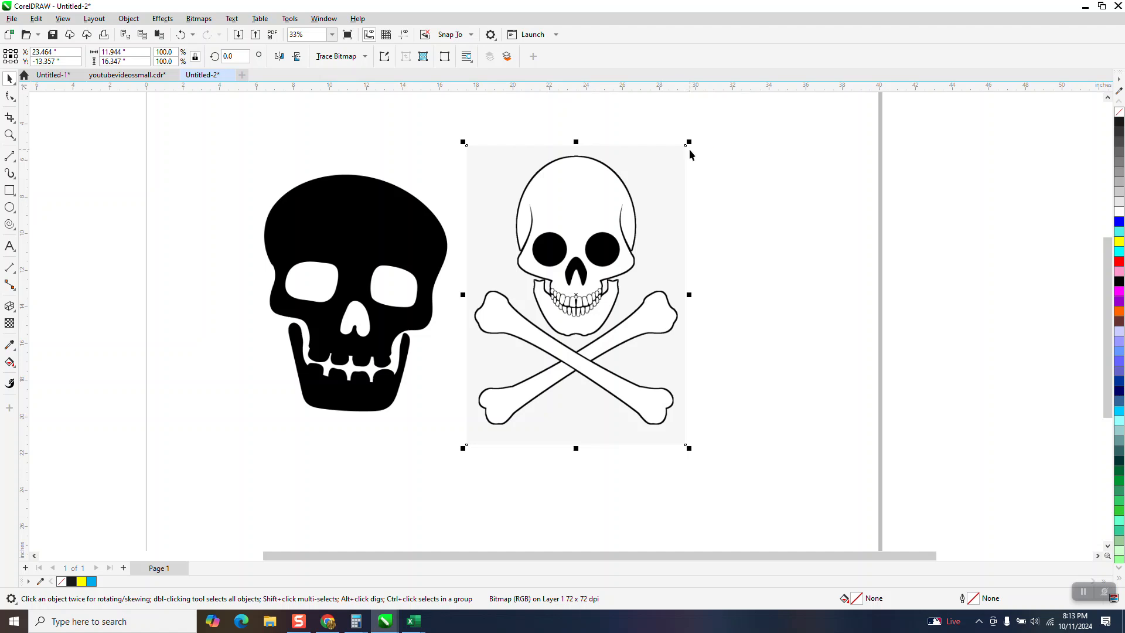
pyautogui.moveTo(689, 142); pyautogui.dragTo(521, 371)
pyautogui.moveTo(486, 409); pyautogui.dragTo(590, 303)
# Scale the black skull bitmap down to about 29.5% and place it directly below the skull-and-crossbones bitmap
pyautogui.click(407, 255)
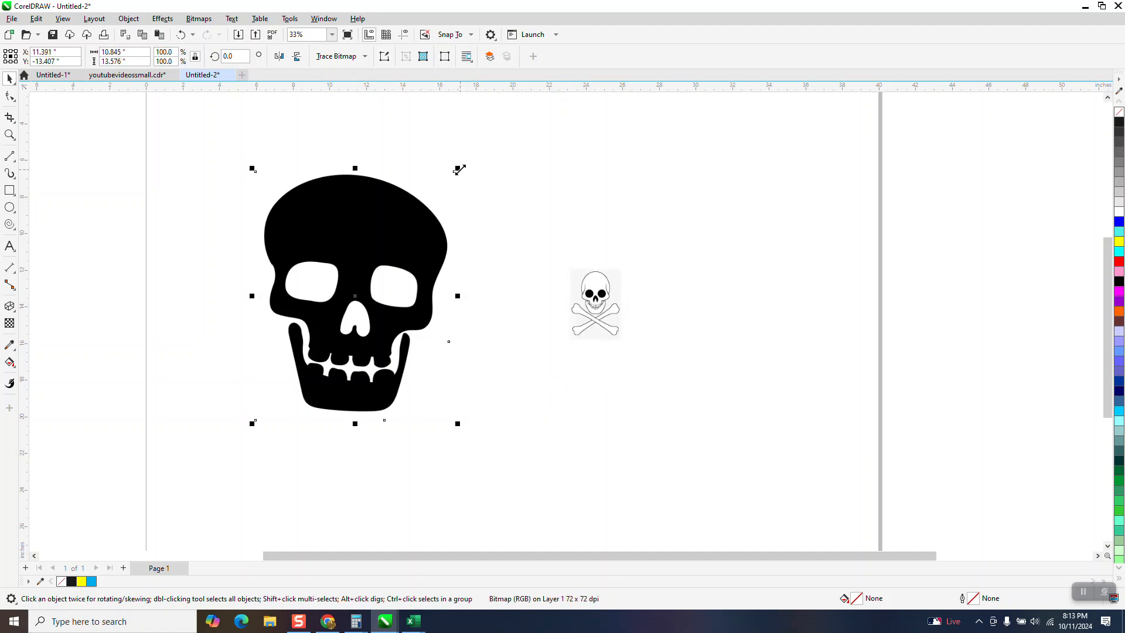
pyautogui.moveTo(458, 169); pyautogui.dragTo(321, 344)
pyautogui.moveTo(297, 382); pyautogui.dragTo(610, 378)
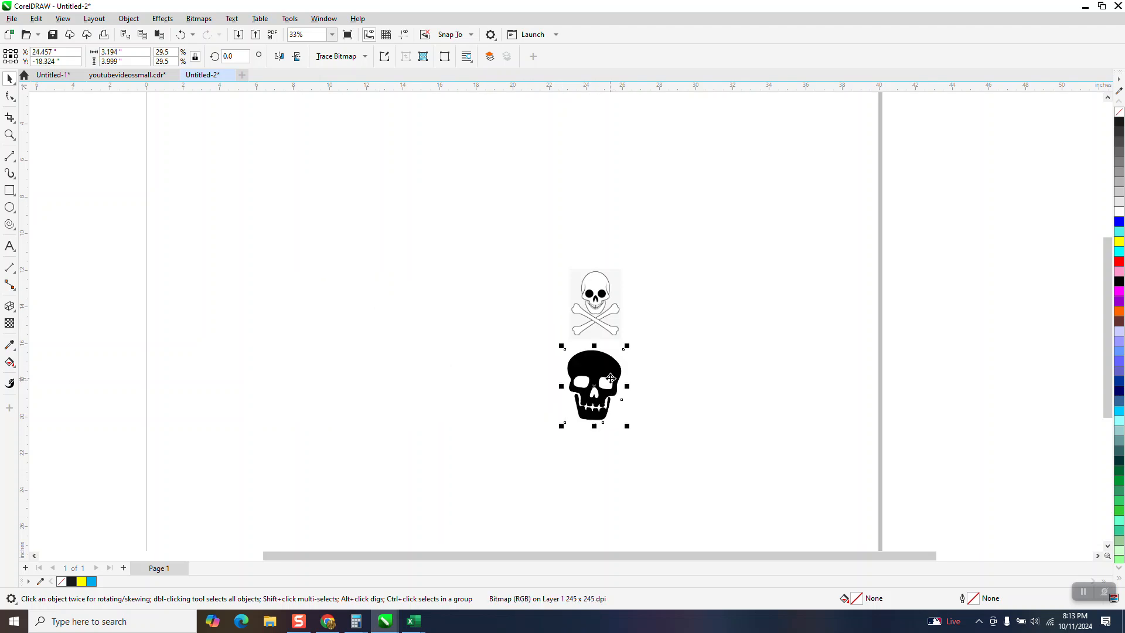
# Outline-trace the black skull bitmap as Clipart and move the traced copy beside the original
pyautogui.click(365, 55)
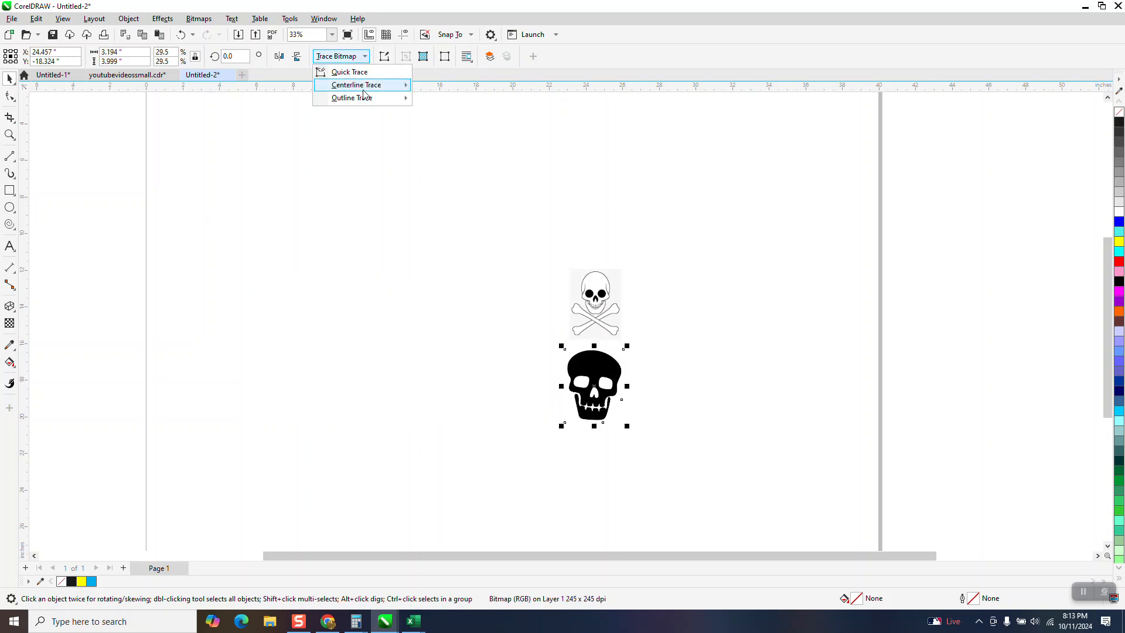
pyautogui.moveTo(365, 98)
pyautogui.click(448, 140)
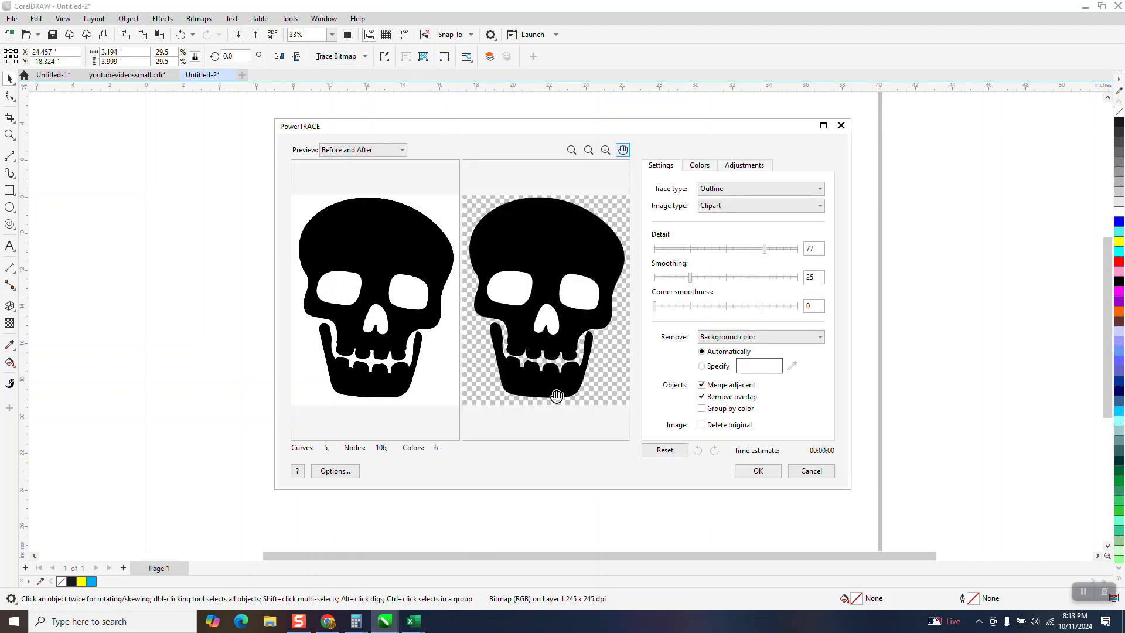
pyautogui.click(758, 472)
pyautogui.moveTo(603, 391); pyautogui.dragTo(703, 394)
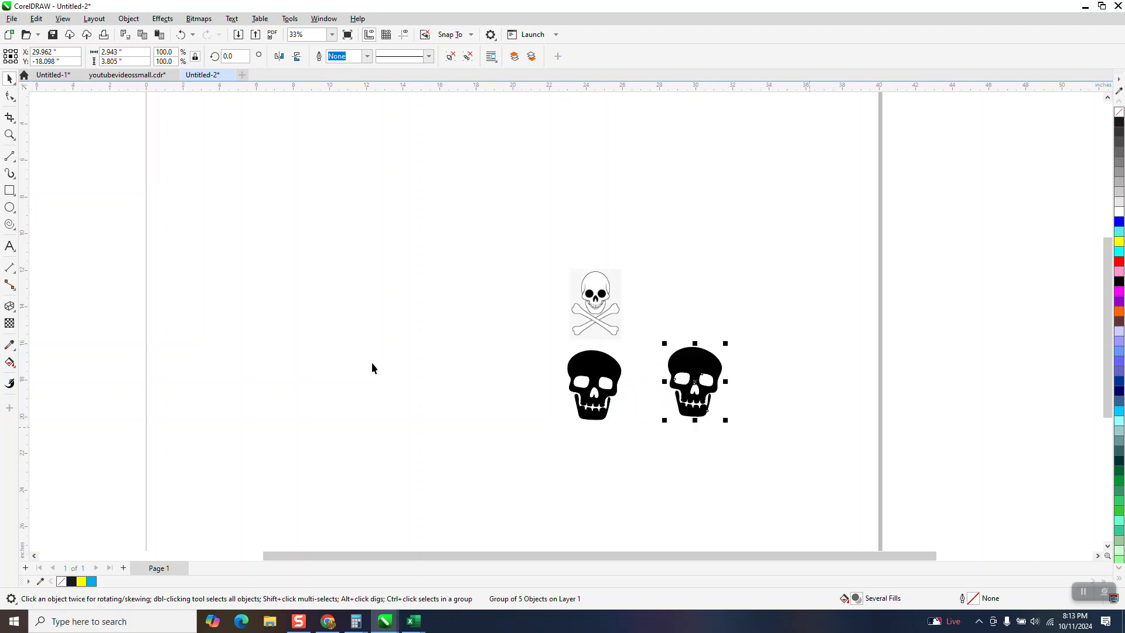
# Draw a rectangle about 17.6 by 13.4 inches around the skull images, fill it yellow and send it to the back of the page
pyautogui.click(9, 190)
pyautogui.moveTo(486, 245); pyautogui.dragTo(807, 491)
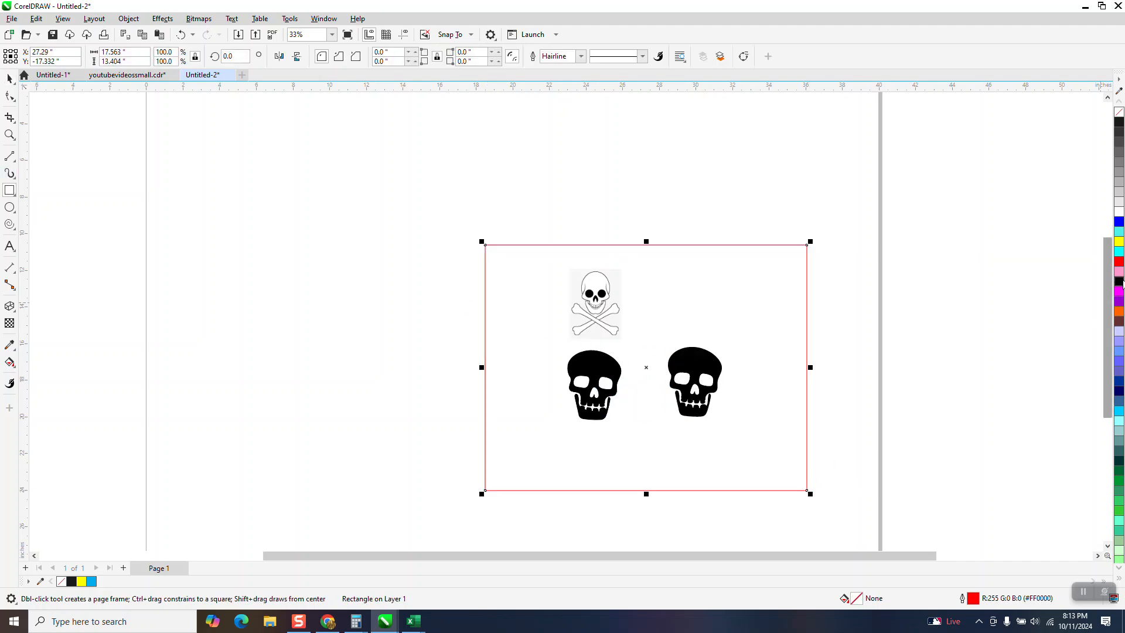
pyautogui.click(1120, 245)
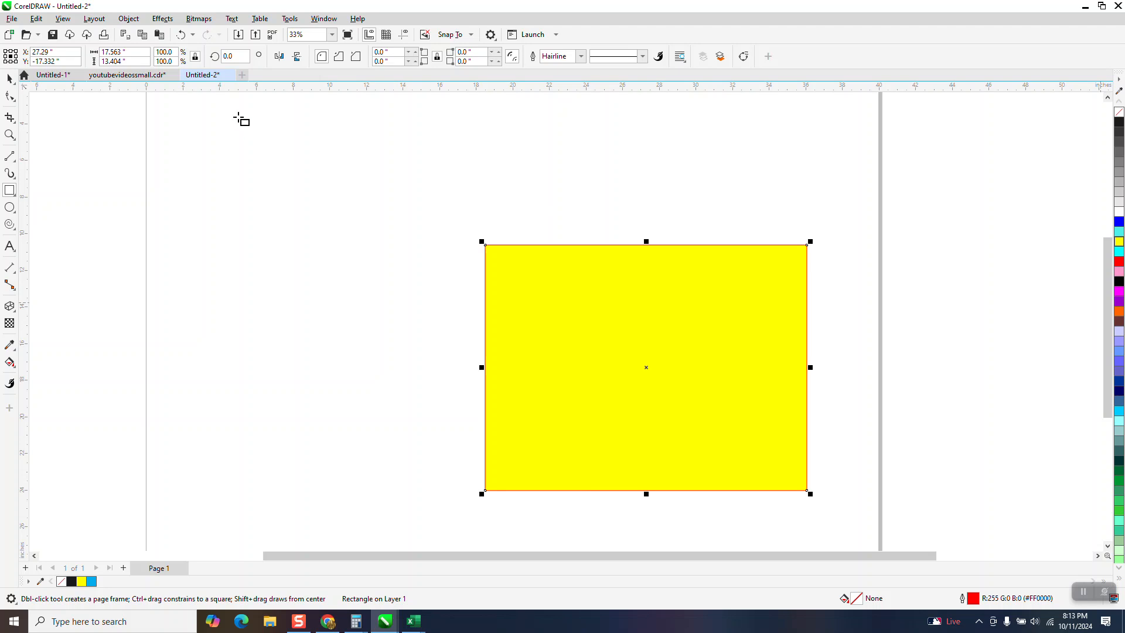
pyautogui.click(128, 19)
pyautogui.moveTo(163, 205)
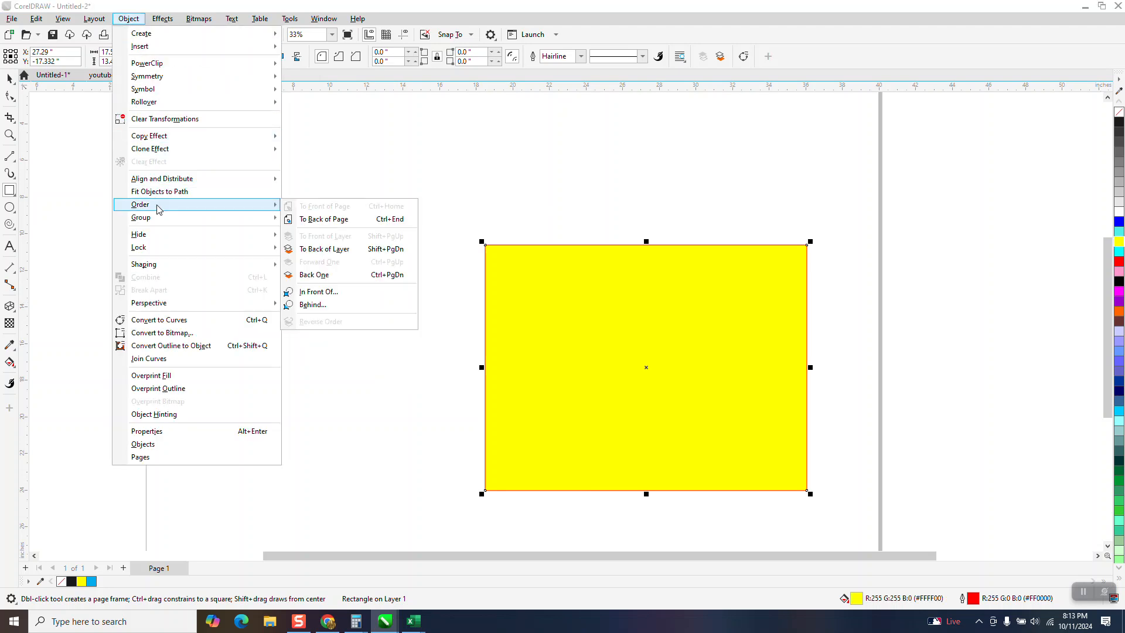
pyautogui.click(303, 218)
pyautogui.click(9, 78)
pyautogui.click(105, 149)
# Ungroup the traced black skull into its separate curves and deselect them
pyautogui.click(692, 366)
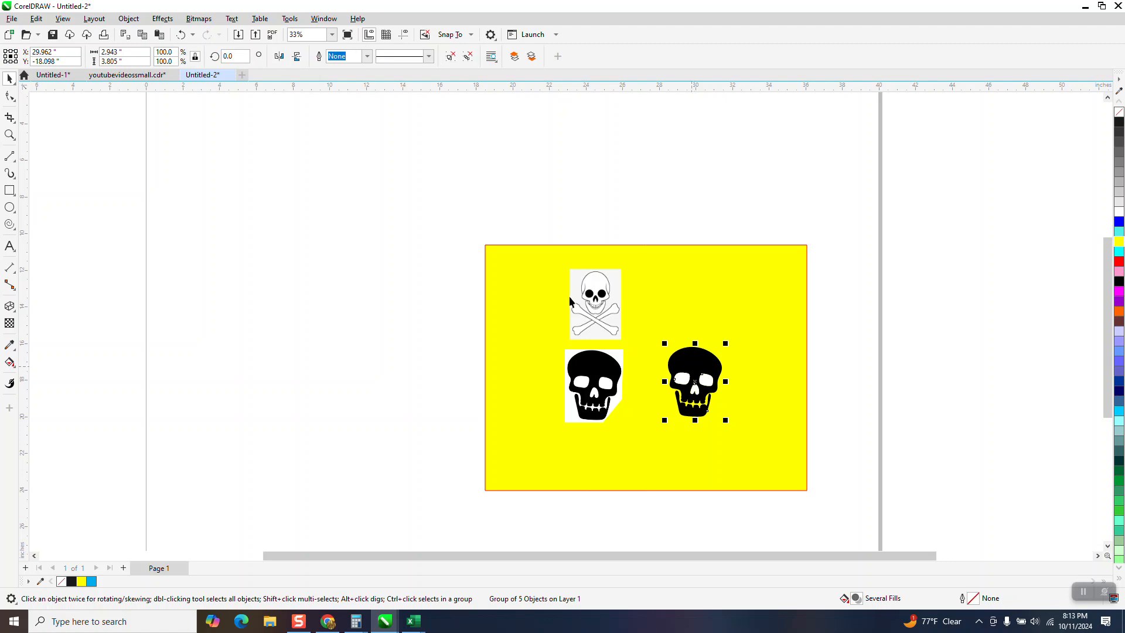
pyautogui.click(128, 18)
pyautogui.moveTo(189, 218)
pyautogui.click(302, 230)
pyautogui.click(418, 246)
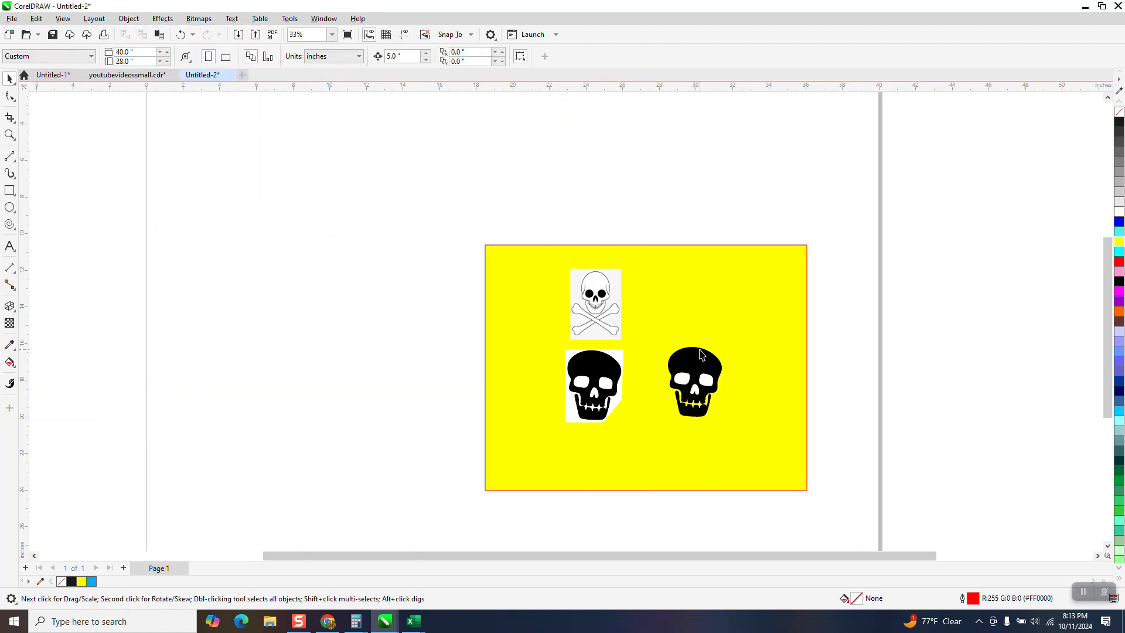
# Delete the white eye and nose shapes from the traced skull, nudging the black cranium and jaw 5 inches aside and back
pyautogui.click(703, 363)
pyautogui.press('Right')
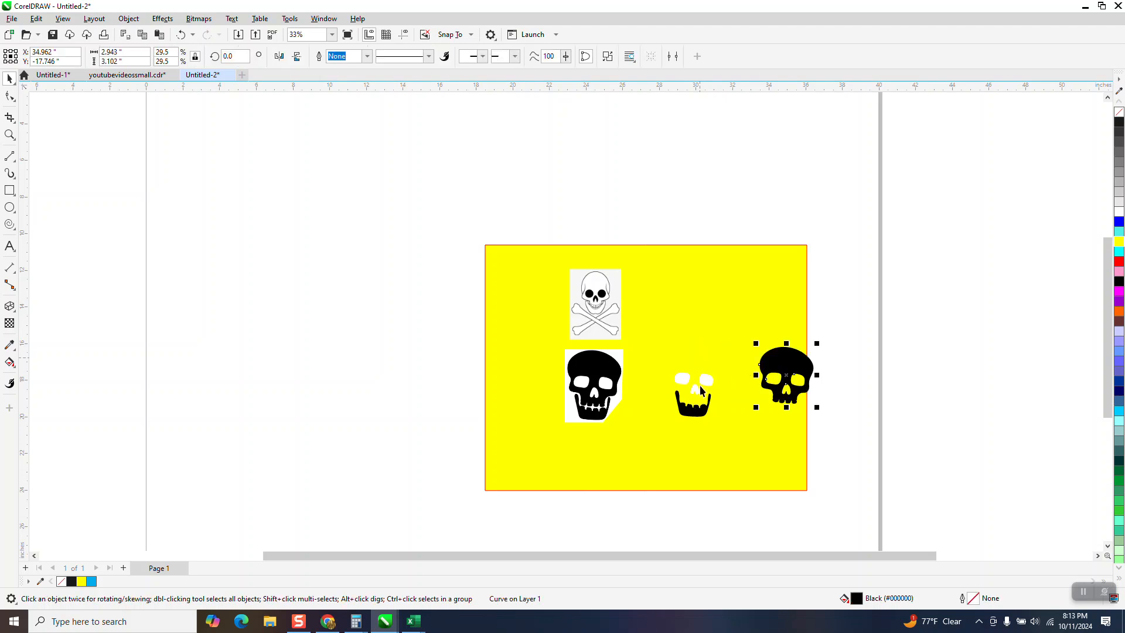
pyautogui.click(695, 414)
pyautogui.press('Right')
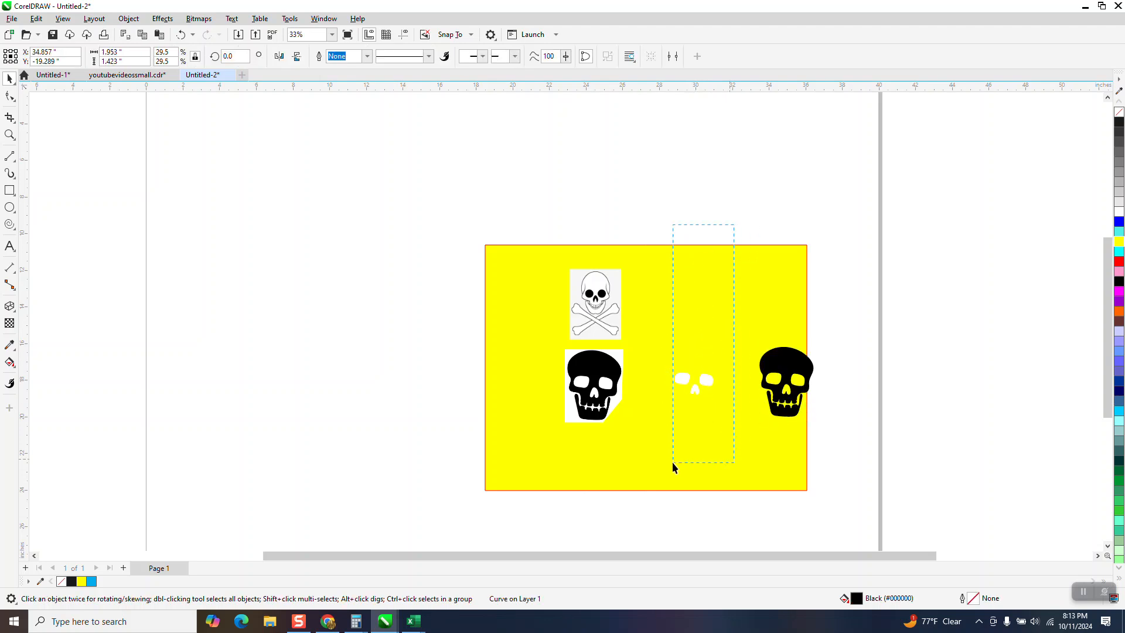
pyautogui.moveTo(675, 466); pyautogui.dragTo(636, 464)
pyautogui.press('Delete')
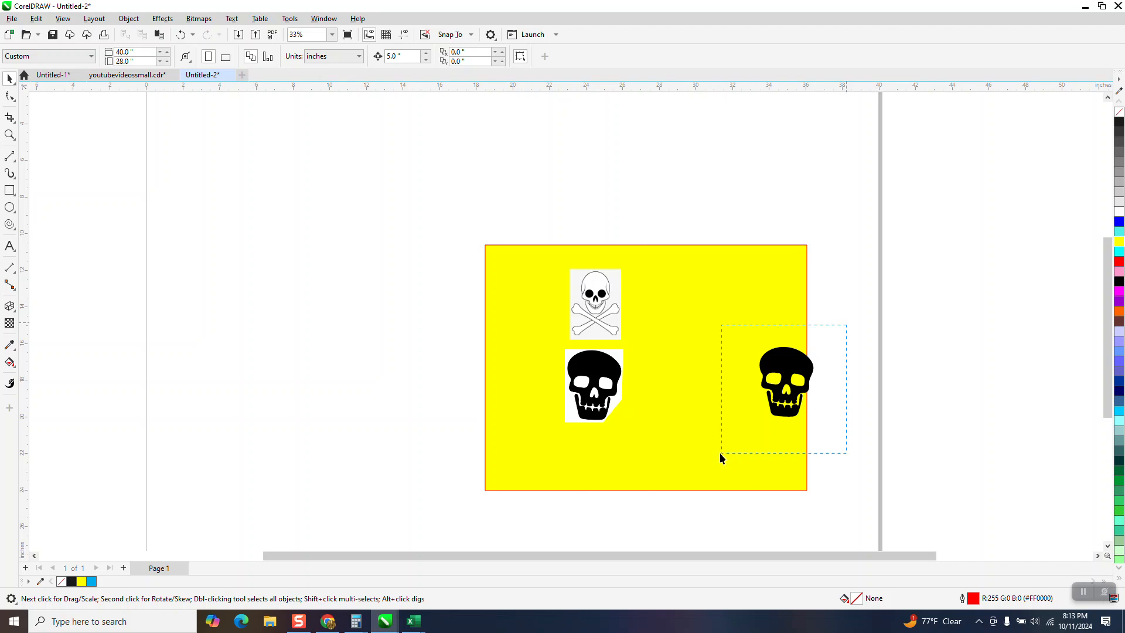
pyautogui.moveTo(720, 454); pyautogui.dragTo(719, 450)
pyautogui.press('Left')
# Outline-trace the skull-and-crossbones bitmap as Clipart and move the traced copy beside the original
pyautogui.click(595, 301)
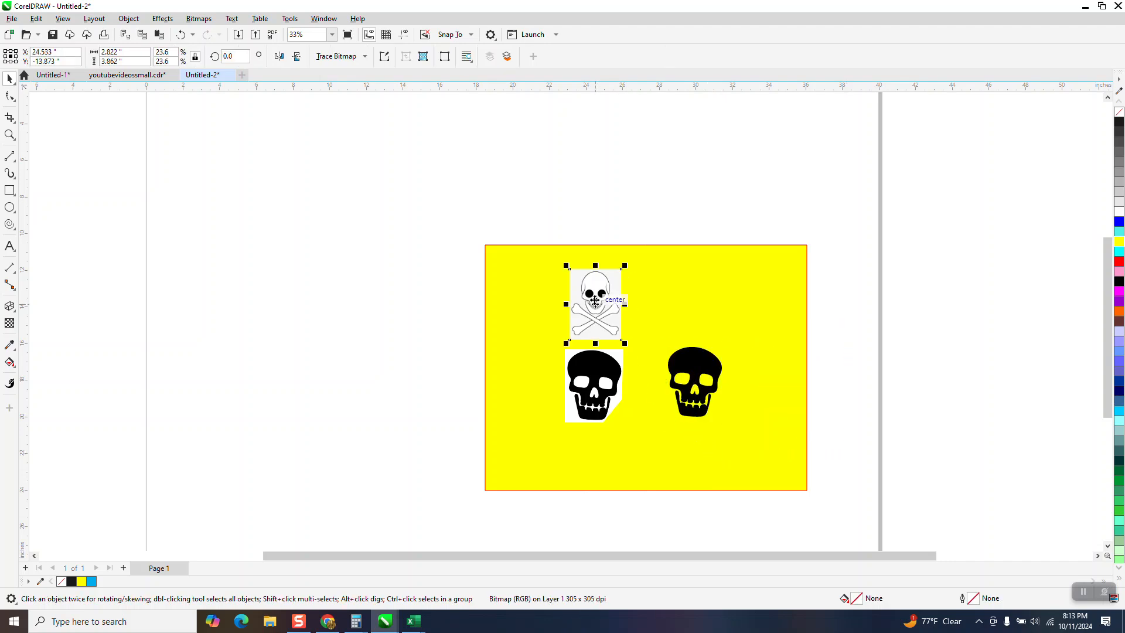
pyautogui.click(364, 57)
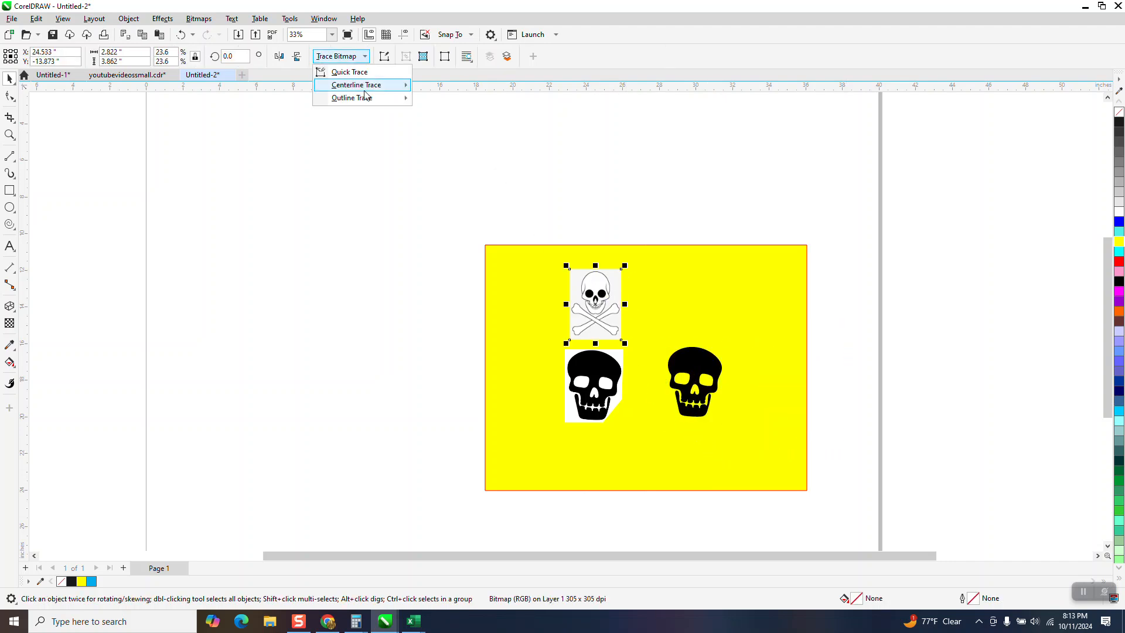
pyautogui.moveTo(363, 97)
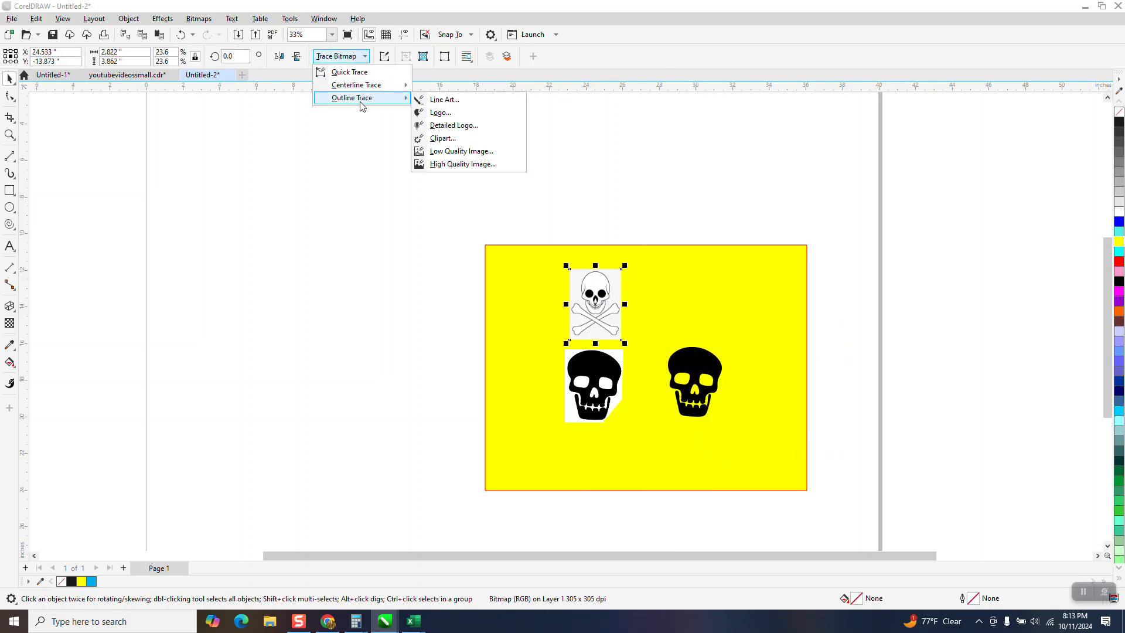
pyautogui.click(445, 139)
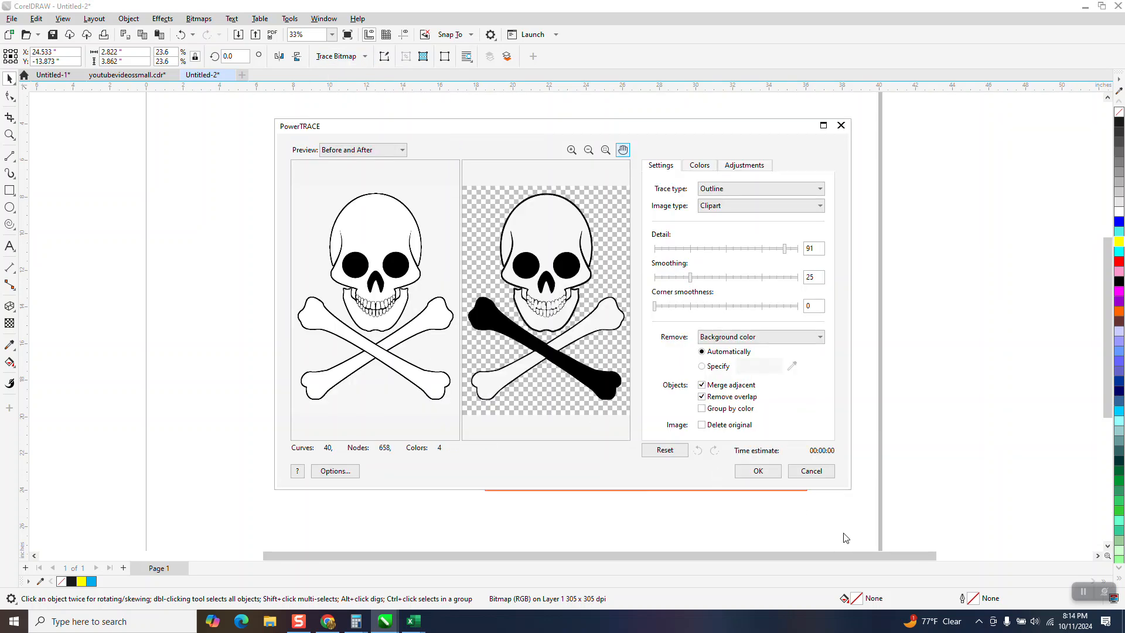
pyautogui.click(763, 471)
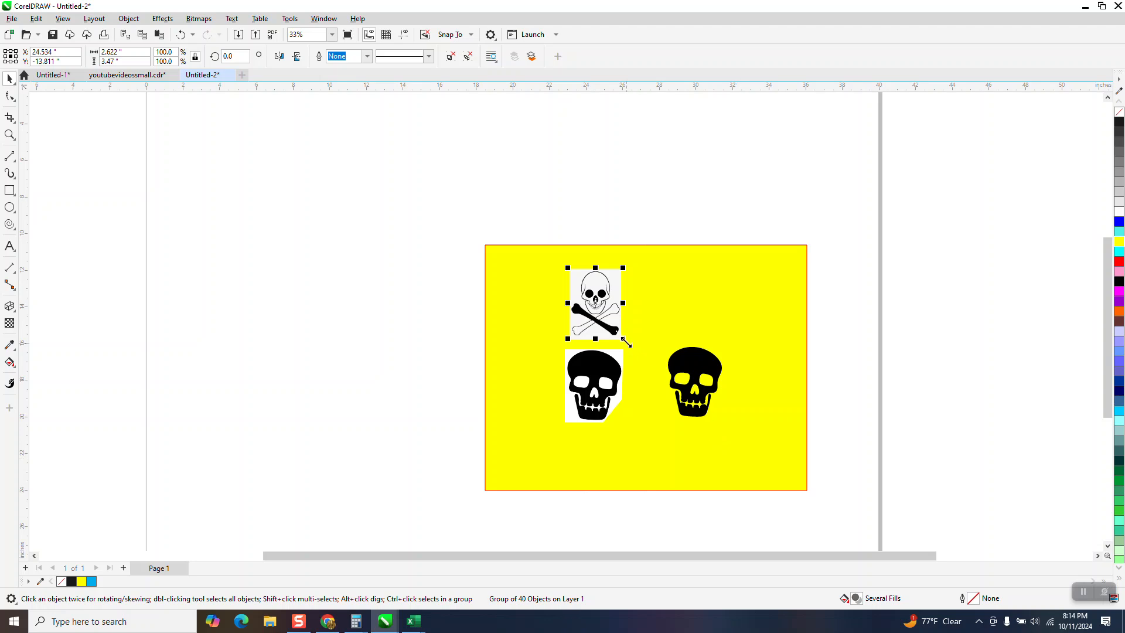
pyautogui.moveTo(598, 306); pyautogui.dragTo(677, 303)
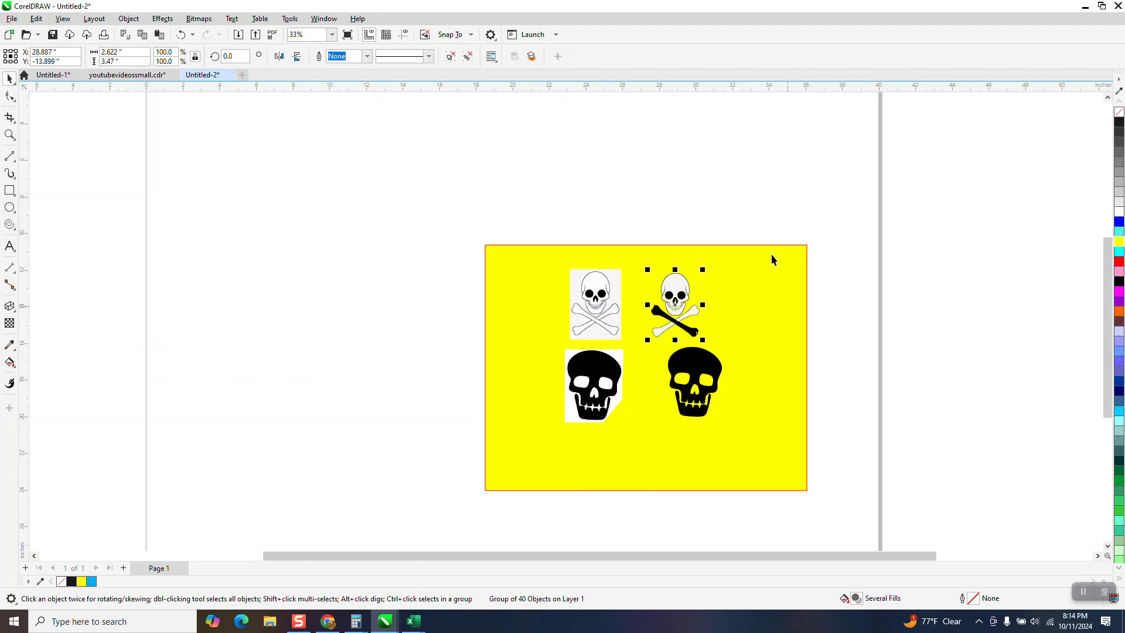
# Ungroup the traced skull and crossbones into separate curves and deselect them
pyautogui.click(736, 230)
pyautogui.click(683, 295)
pyautogui.click(130, 20)
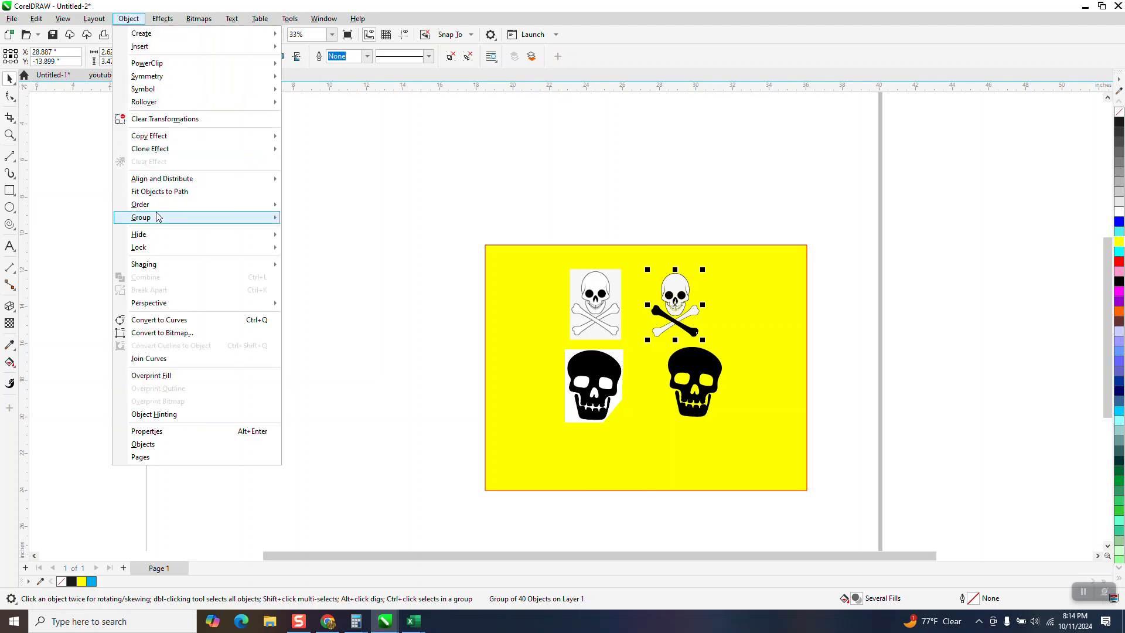
pyautogui.moveTo(159, 208)
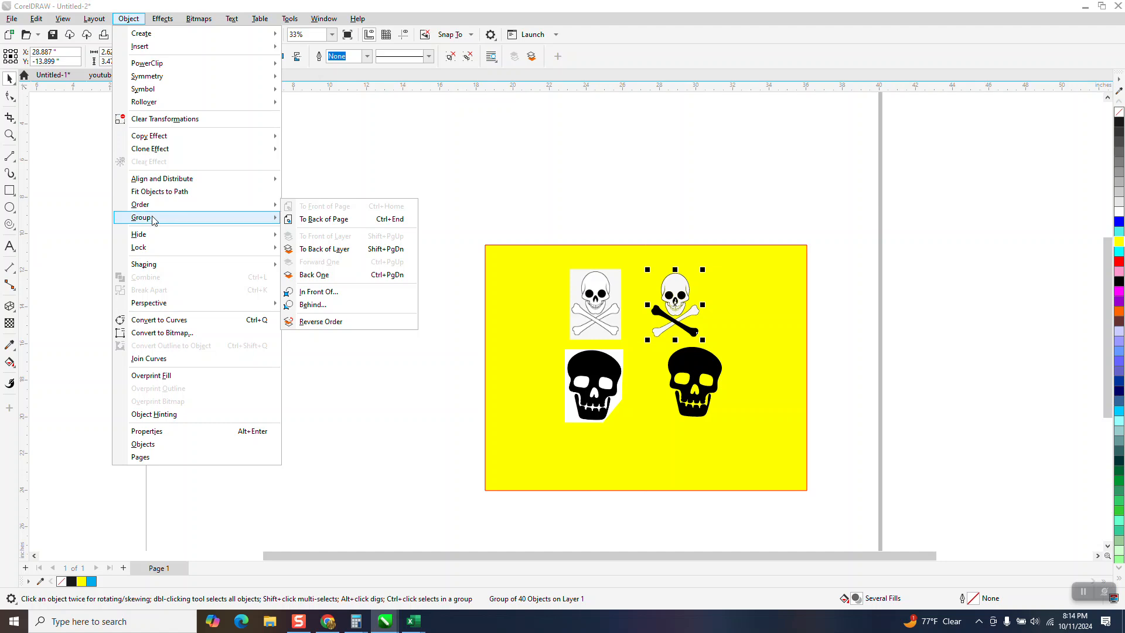
pyautogui.click(317, 233)
pyautogui.click(425, 196)
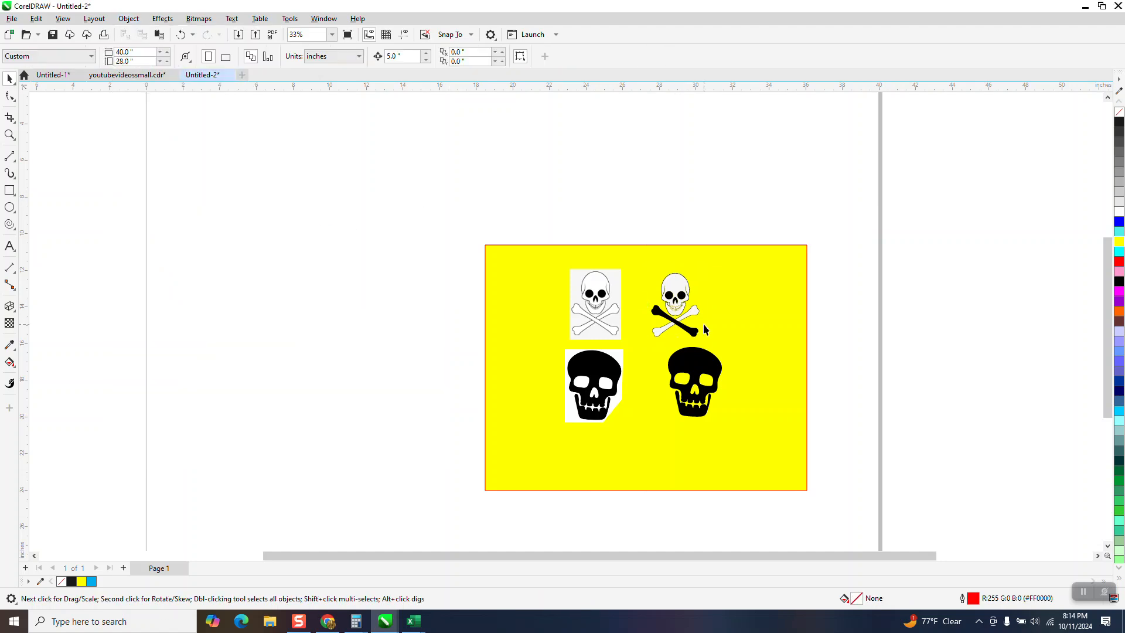
# Move the black crossed bones away from the traced skull and delete the detached off-white upper bone piece
pyautogui.moveTo(697, 316); pyautogui.dragTo(762, 305)
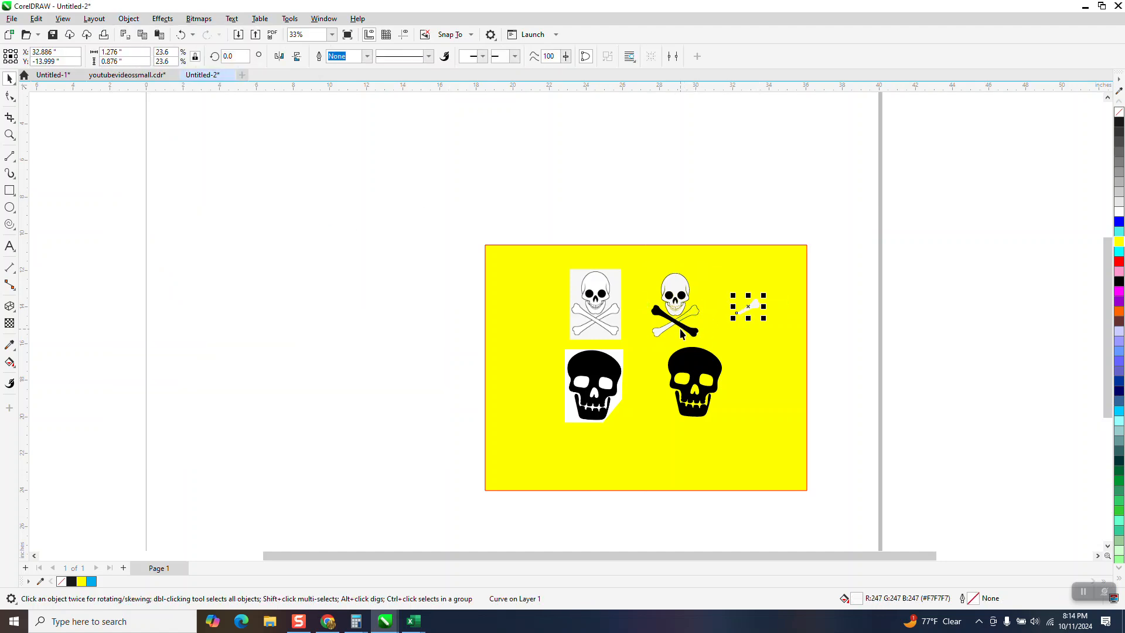
pyautogui.moveTo(690, 332); pyautogui.dragTo(771, 348)
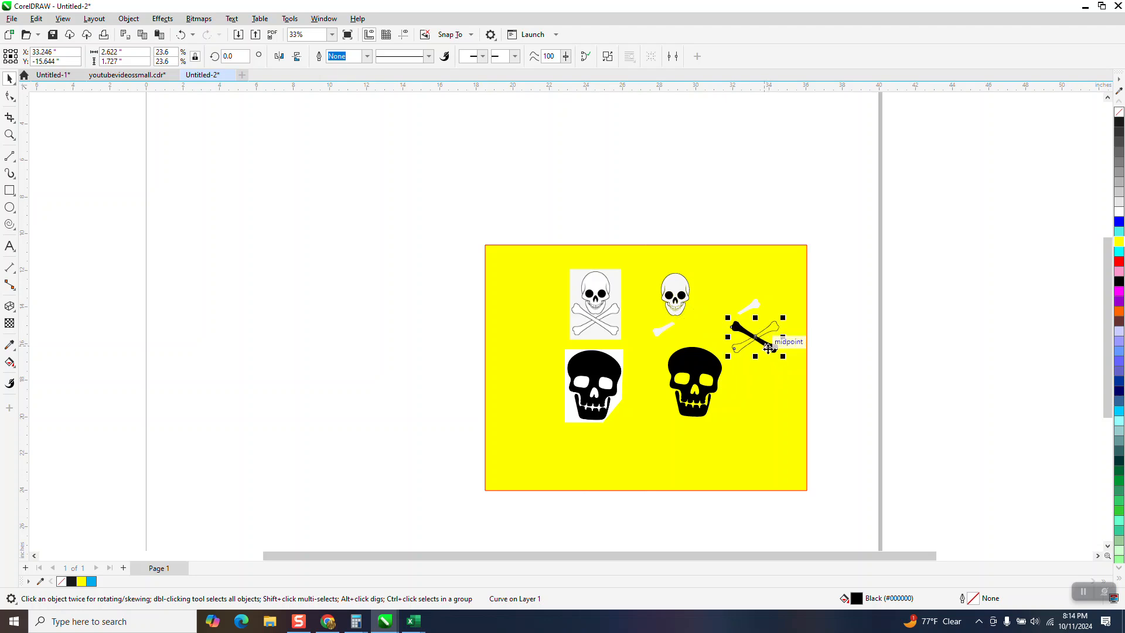
pyautogui.moveTo(829, 290); pyautogui.dragTo(829, 316)
pyautogui.moveTo(745, 371); pyautogui.dragTo(734, 370)
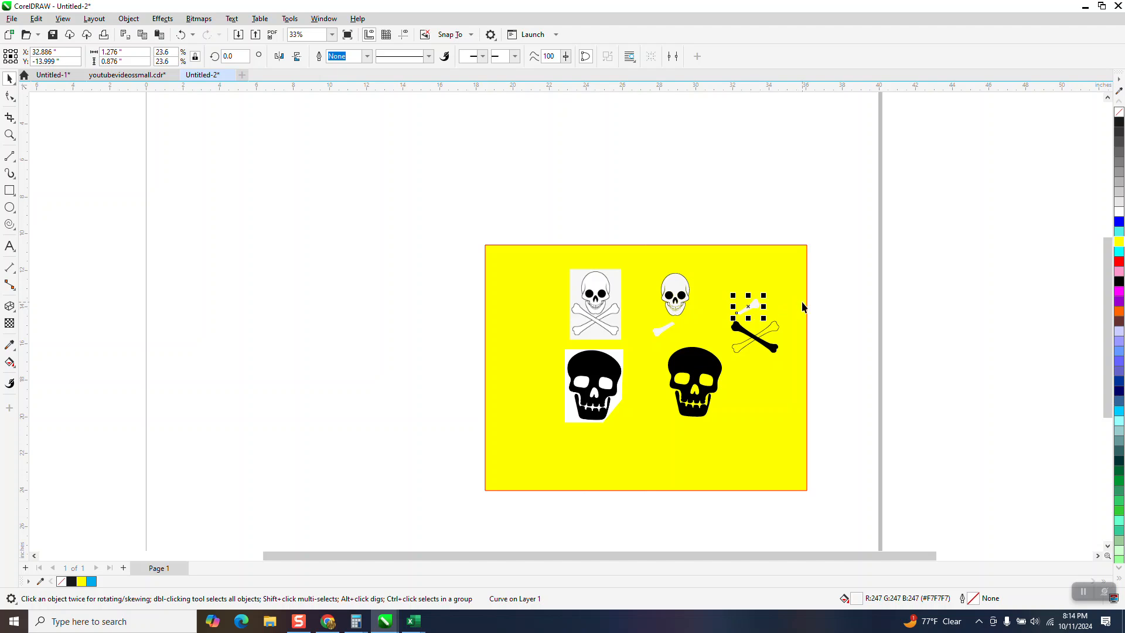
pyautogui.press('Delete')
# Remove the fill from the crossed bones curve and give it a dark #1A1A1A outline
pyautogui.moveTo(808, 302); pyautogui.dragTo(722, 373)
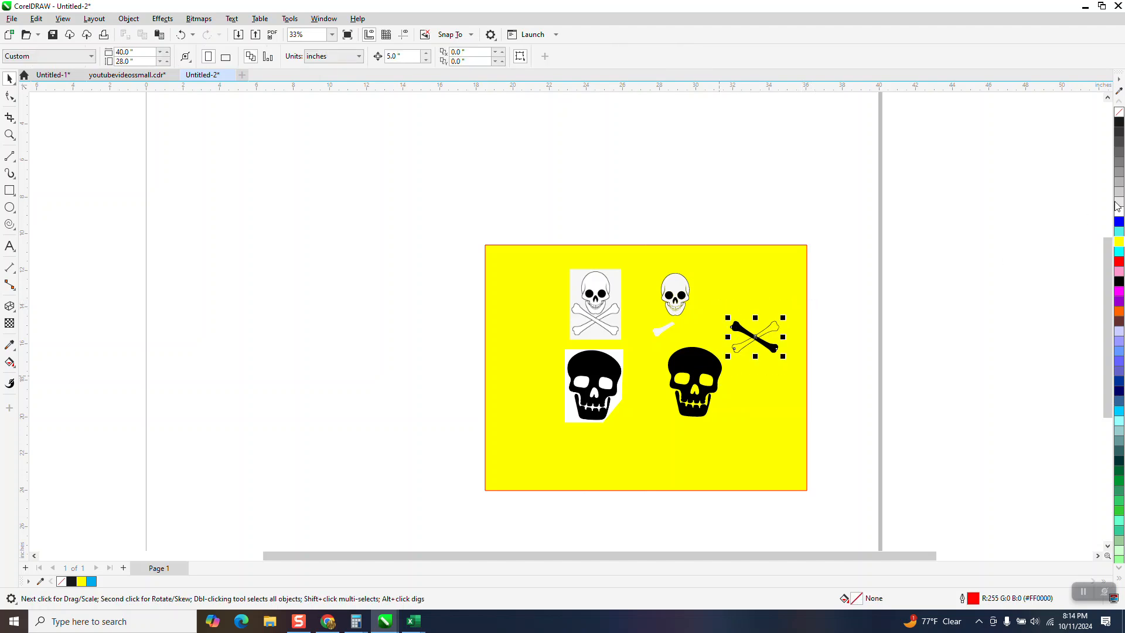
pyautogui.click(1120, 125)
pyautogui.click(1119, 113)
pyautogui.rightClick(1120, 124)
# Smart Fill the crossed bones curve in cyan, undo that fill, and refill it with CMYK black and no outline
pyautogui.click(9, 135)
pyautogui.moveTo(701, 325); pyautogui.dragTo(773, 356)
pyautogui.scroll(-3, 551, 389)
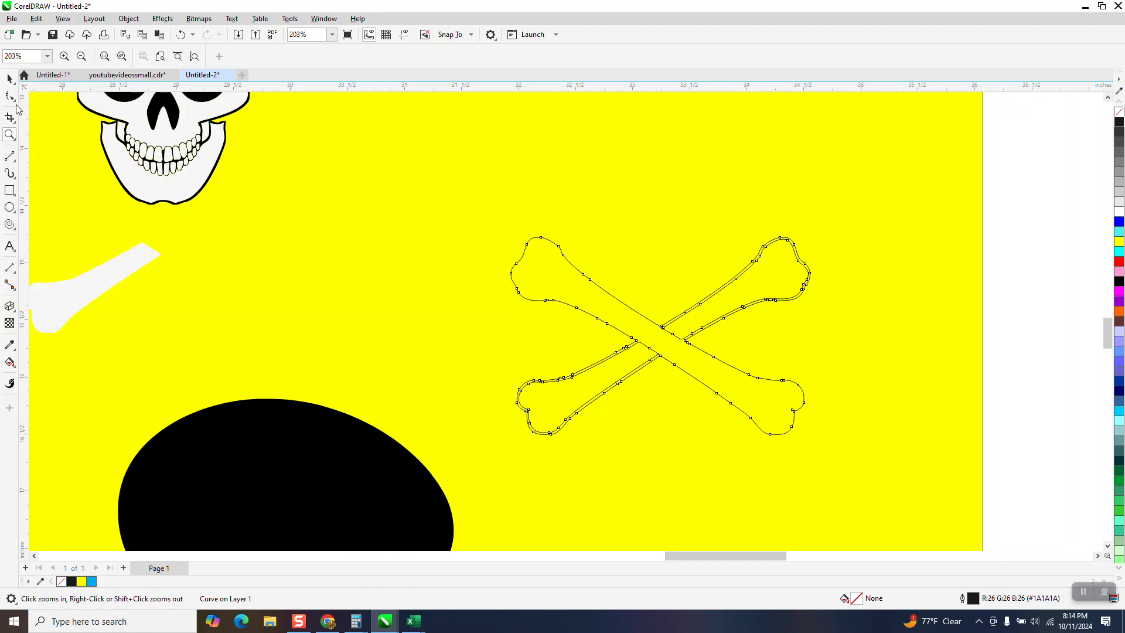
pyautogui.click(9, 78)
pyautogui.scroll(-2, 463, 275)
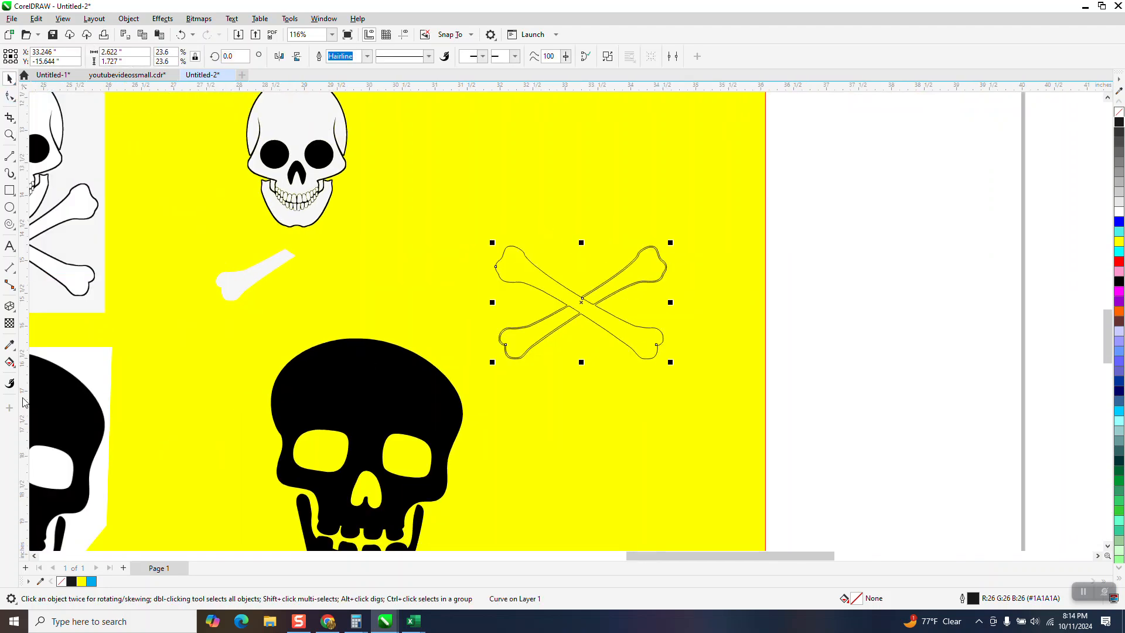
pyautogui.click(15, 368)
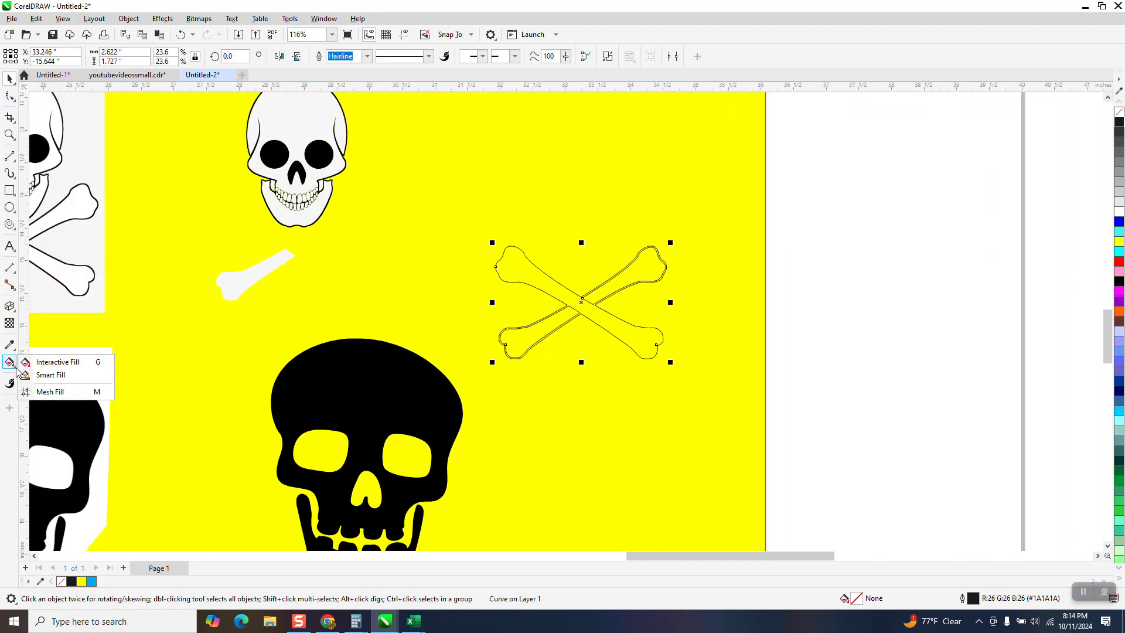
pyautogui.click(61, 374)
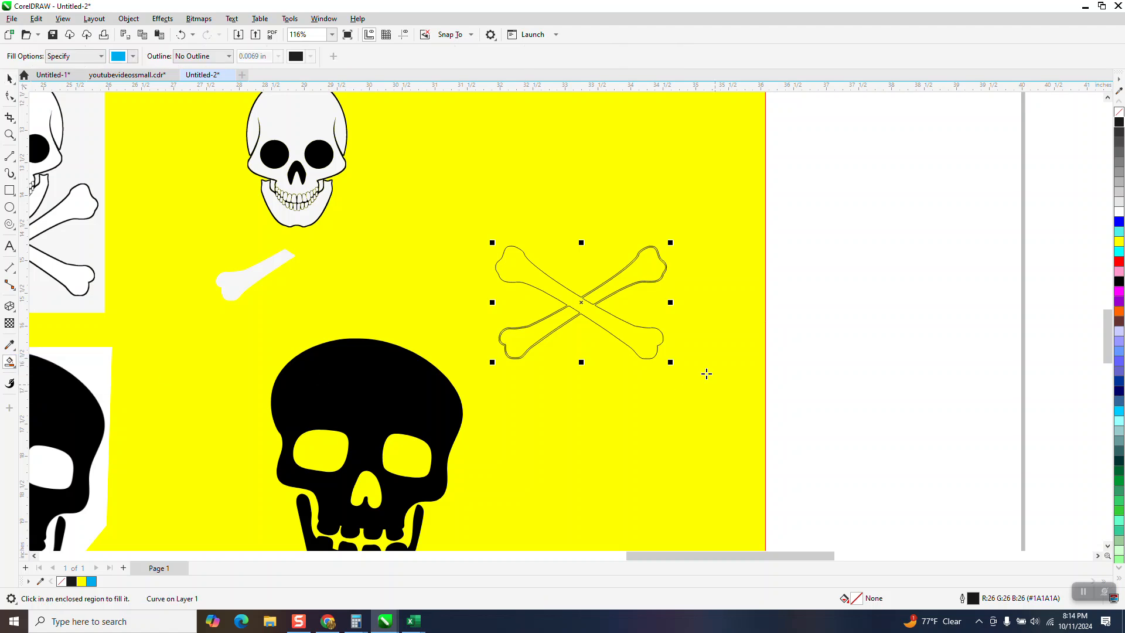
pyautogui.click(624, 341)
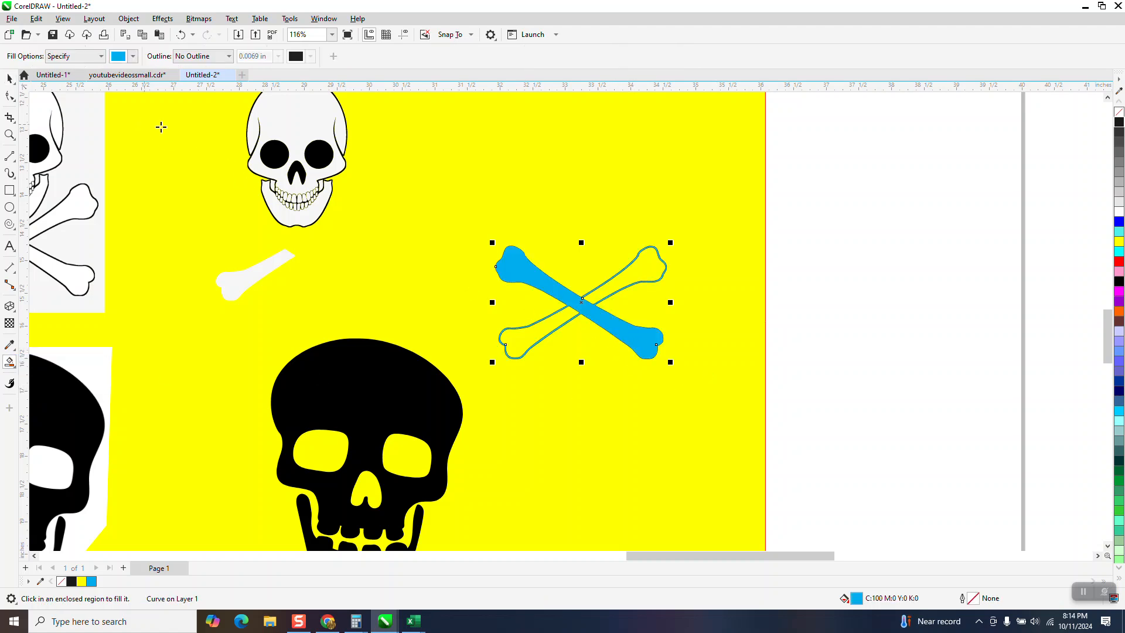
pyautogui.click(181, 35)
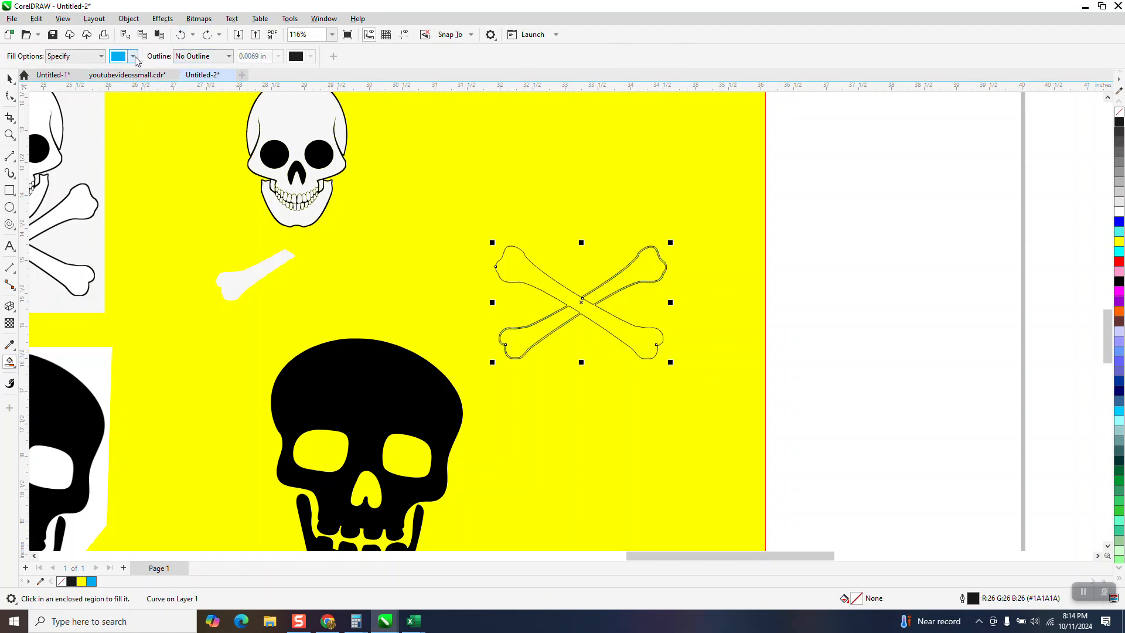
pyautogui.click(134, 56)
pyautogui.click(127, 115)
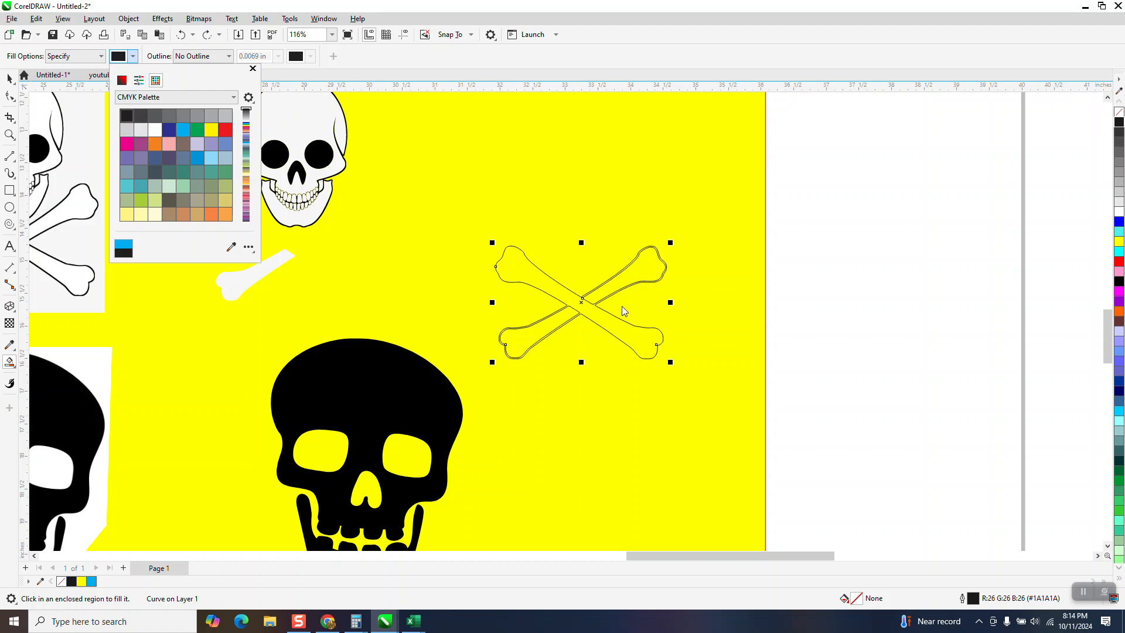
pyautogui.click(598, 321)
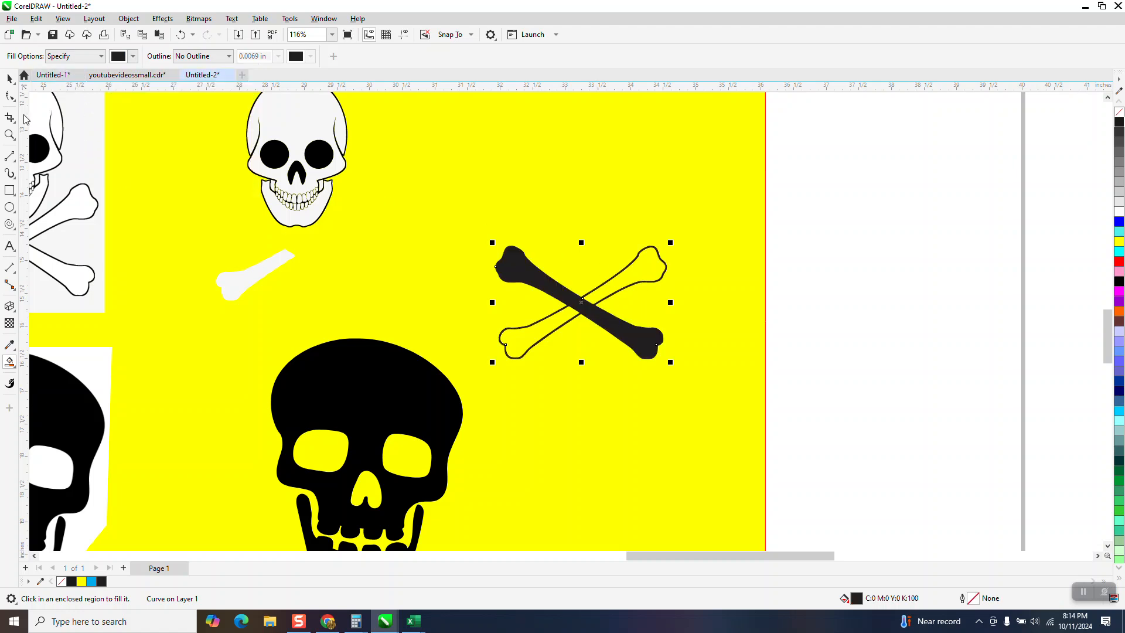
# Move the black-filled crossed bones off their outlined original, across the edge of the yellow rectangle
pyautogui.click(10, 78)
pyautogui.moveTo(598, 313); pyautogui.dragTo(843, 367)
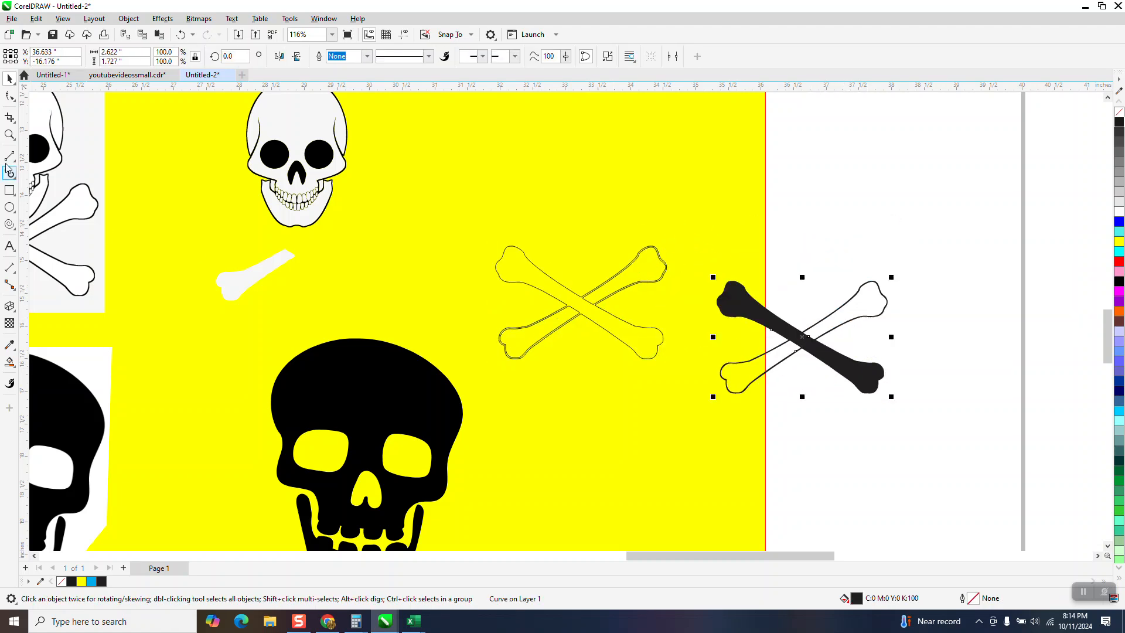
# Draw two straight 2-point lines across the bone crossing, bridging the gaps between the long edges of the front diagonal bone
pyautogui.click(9, 134)
pyautogui.moveTo(452, 237); pyautogui.dragTo(715, 393)
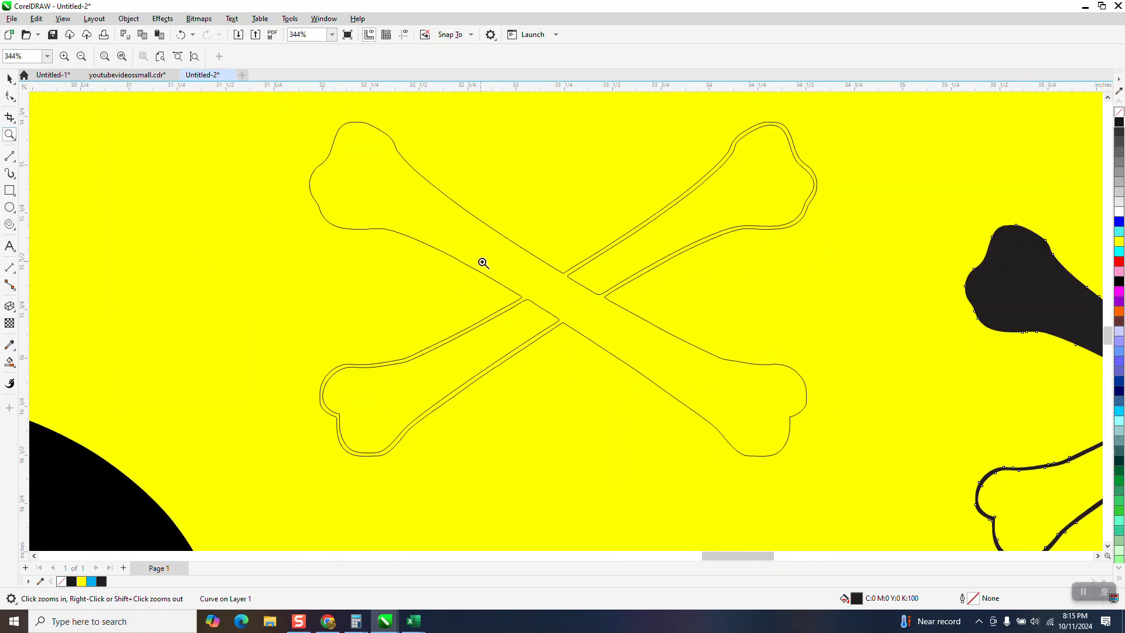
pyautogui.moveTo(483, 263); pyautogui.dragTo(714, 394)
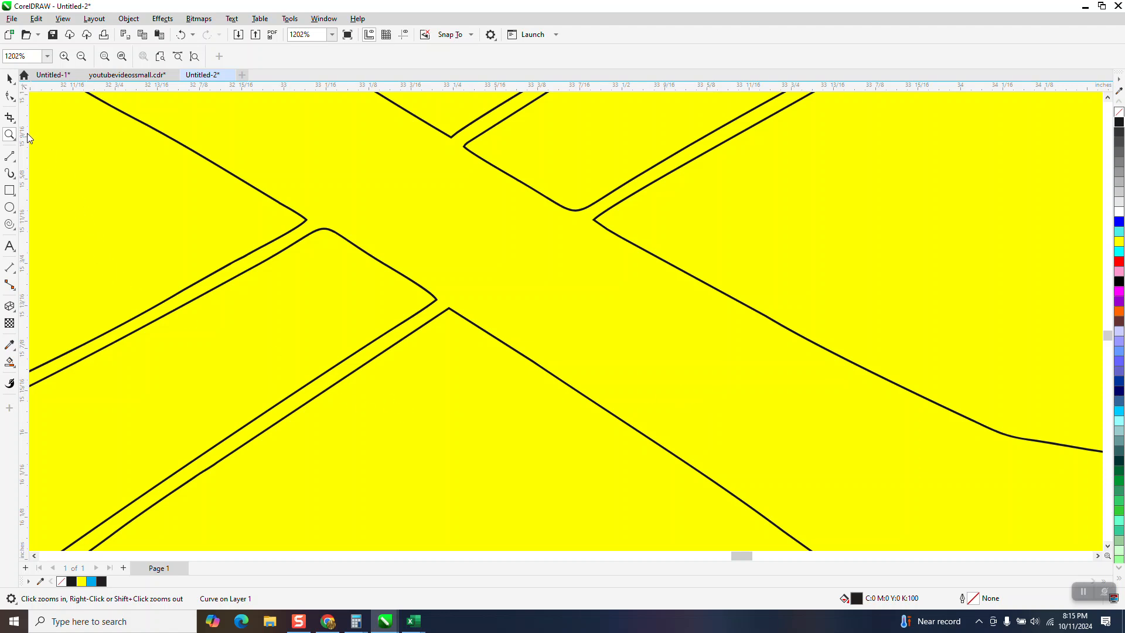
pyautogui.click(10, 78)
pyautogui.scroll(-3, 498, 366)
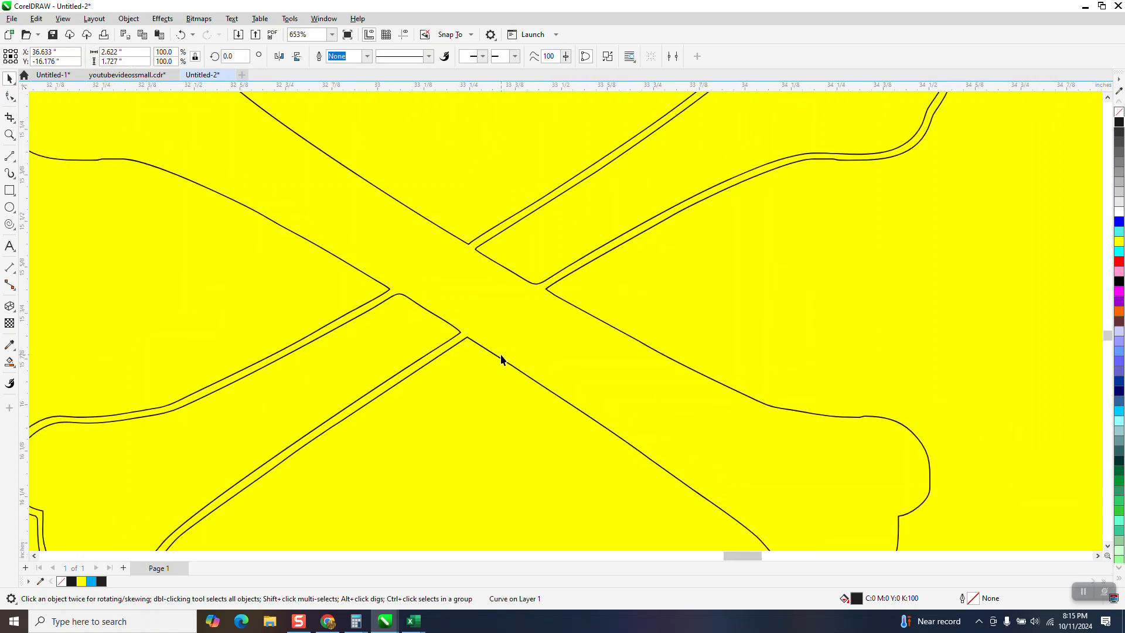
pyautogui.click(499, 367)
pyautogui.scroll(-2, 602, 331)
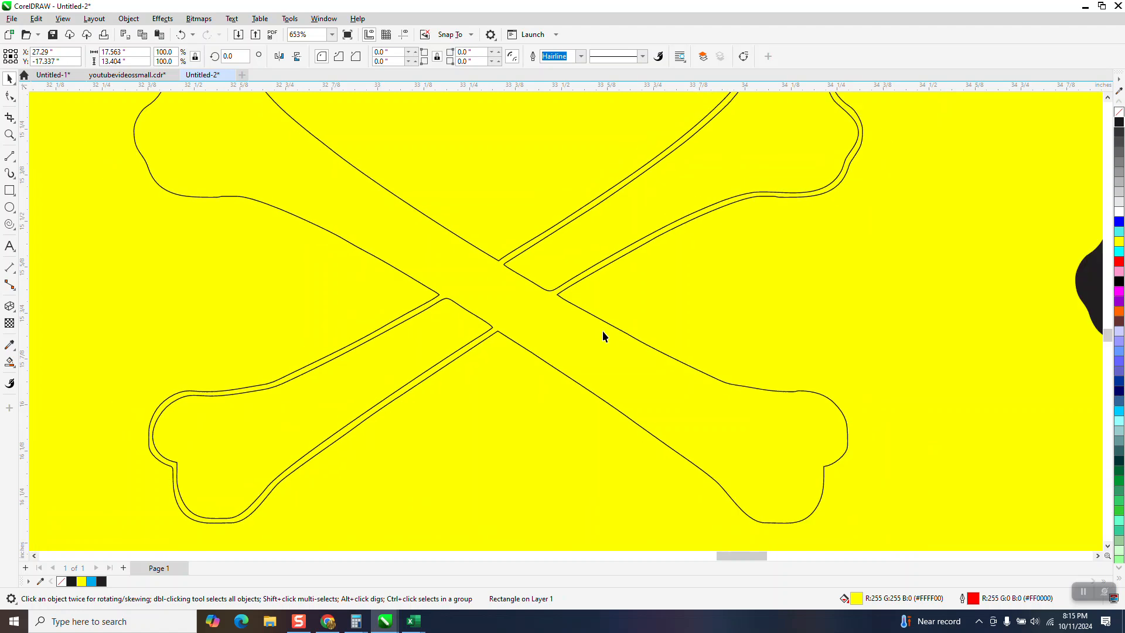
pyautogui.press('z')
pyautogui.moveTo(405, 247); pyautogui.dragTo(663, 410)
pyautogui.click(10, 159)
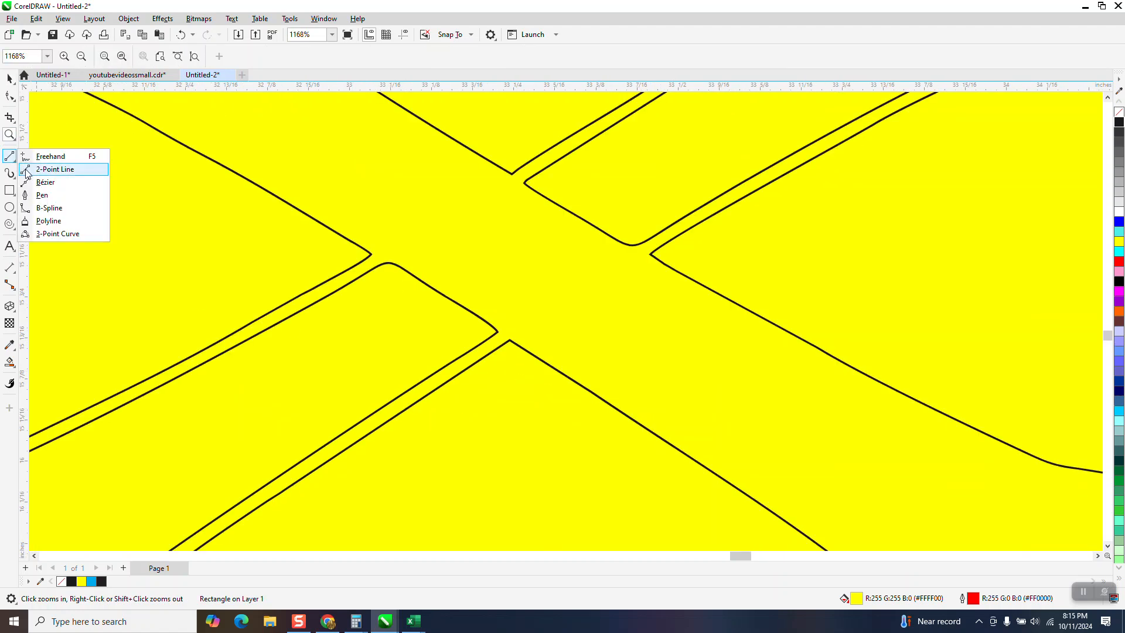
pyautogui.click(55, 169)
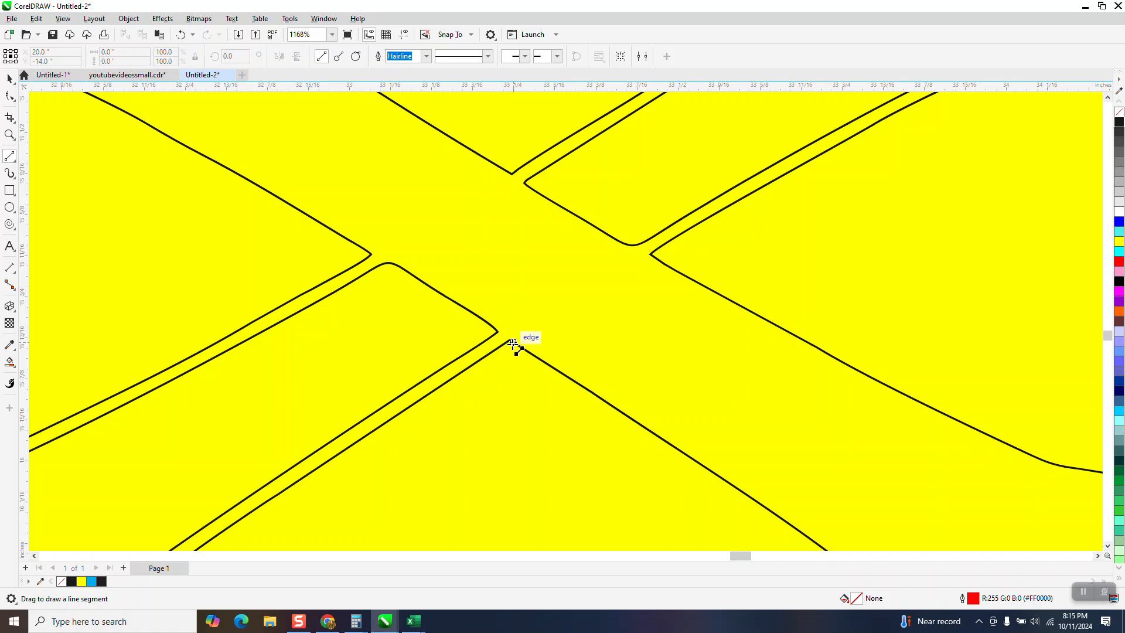
pyautogui.moveTo(510, 340); pyautogui.dragTo(372, 254)
pyautogui.moveTo(650, 254); pyautogui.dragTo(512, 174)
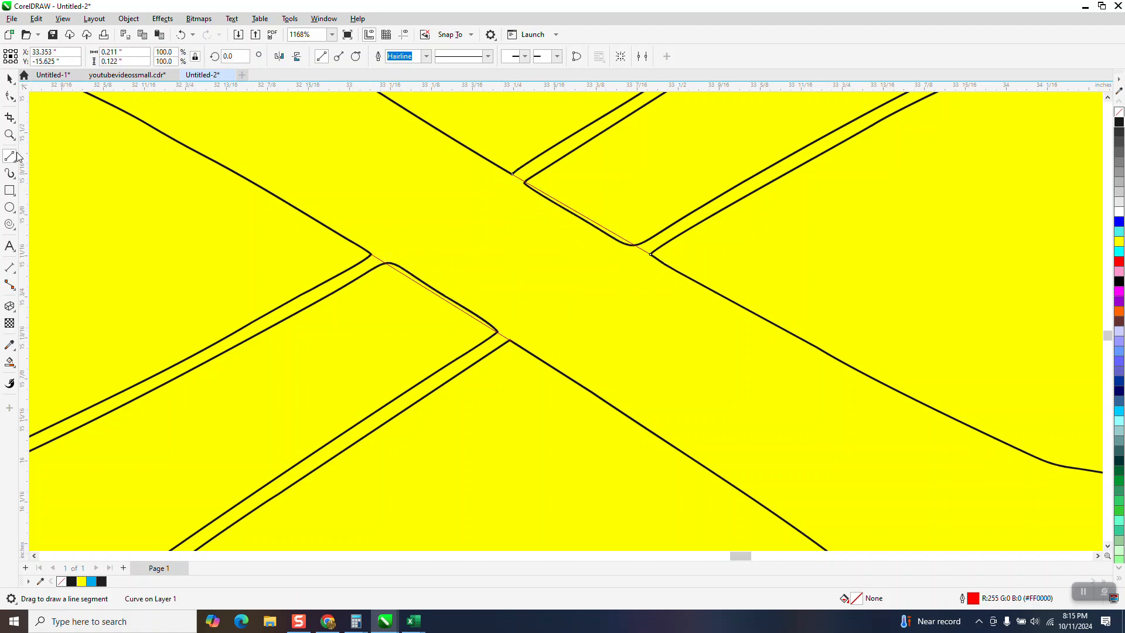
# Remove the two curved inner segments beside the bridging lines at the bone crossing with Virtual Segment Delete
pyautogui.click(10, 97)
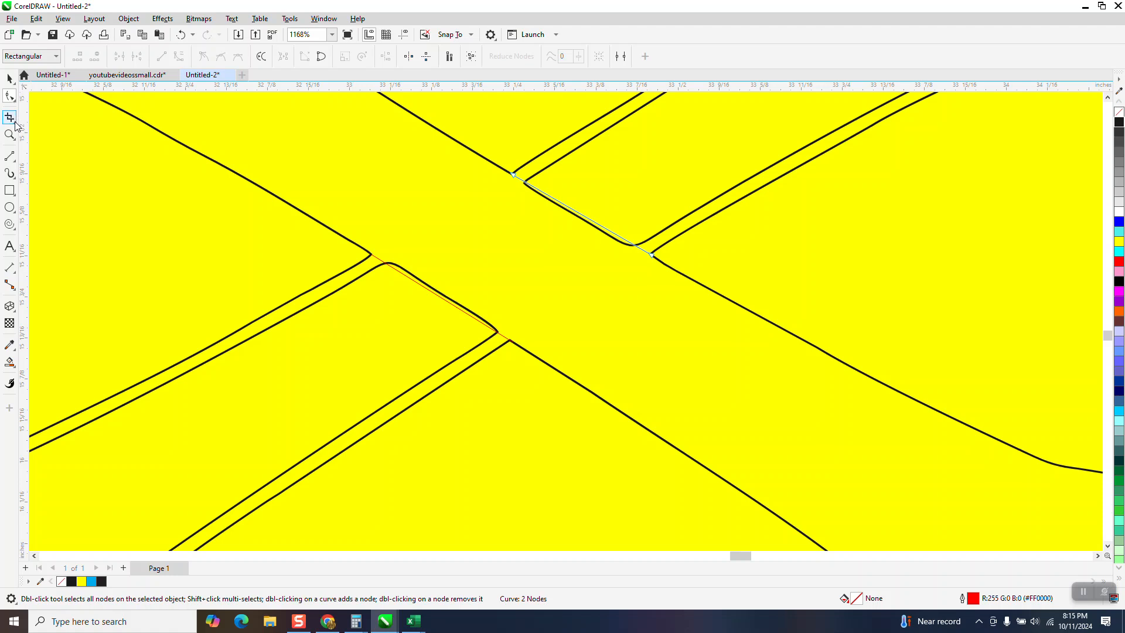
pyautogui.click(10, 118)
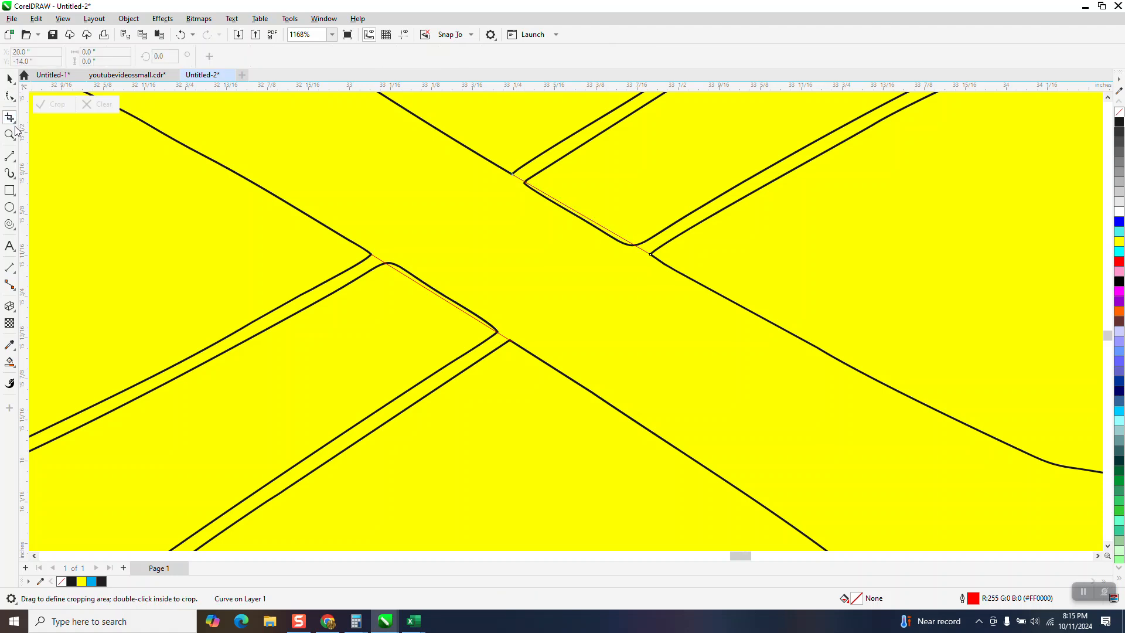
pyautogui.click(15, 123)
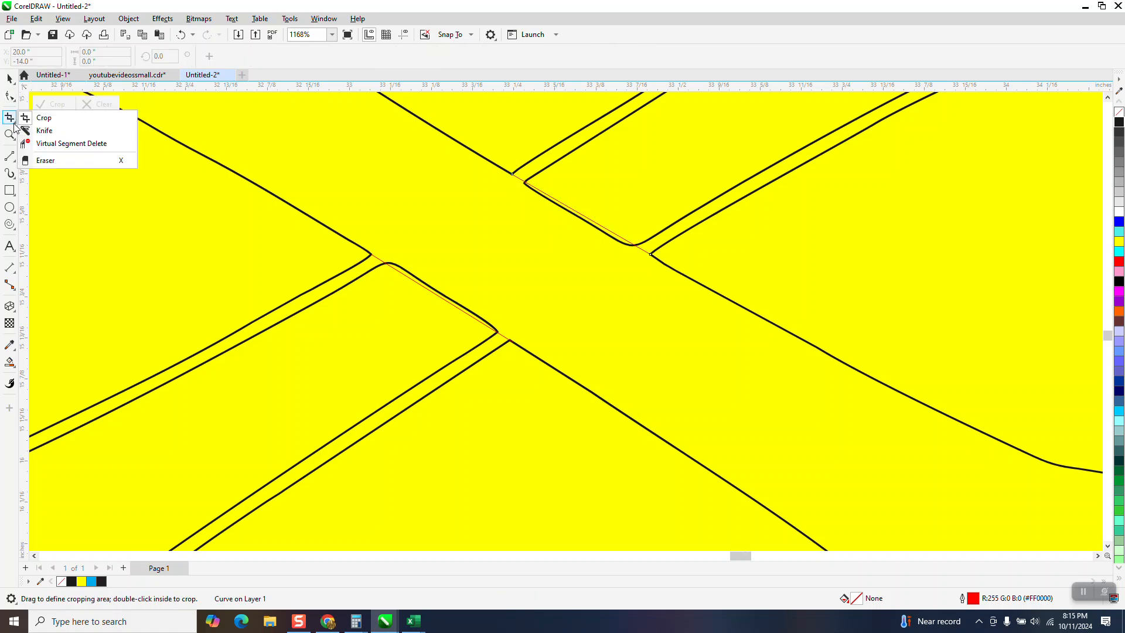
pyautogui.click(59, 144)
pyautogui.click(438, 286)
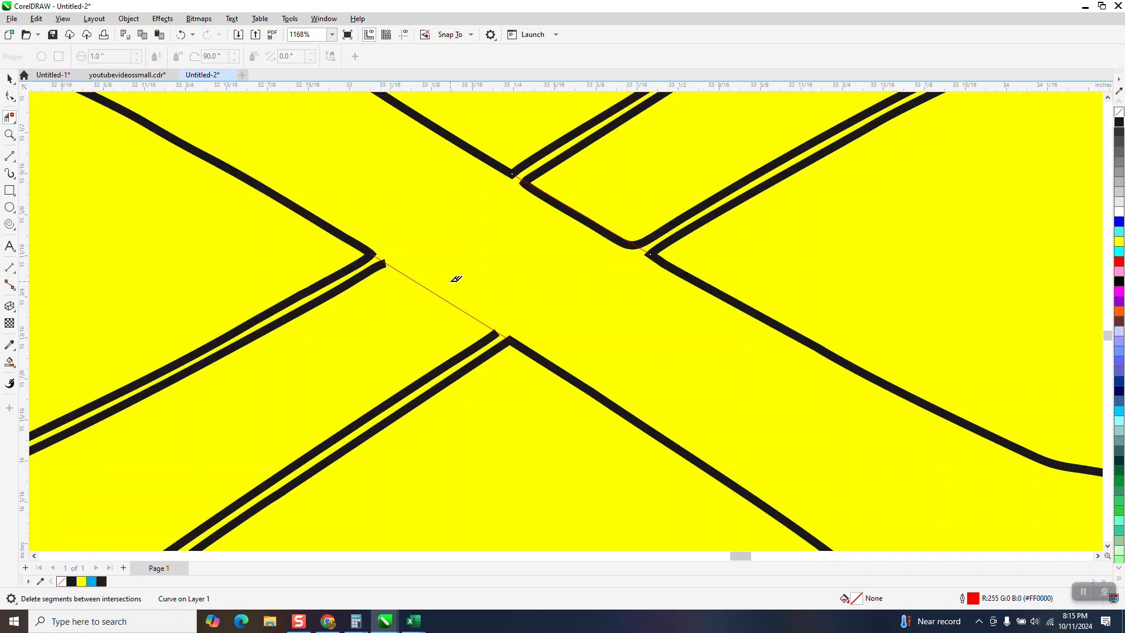
pyautogui.scroll(-2, 459, 286)
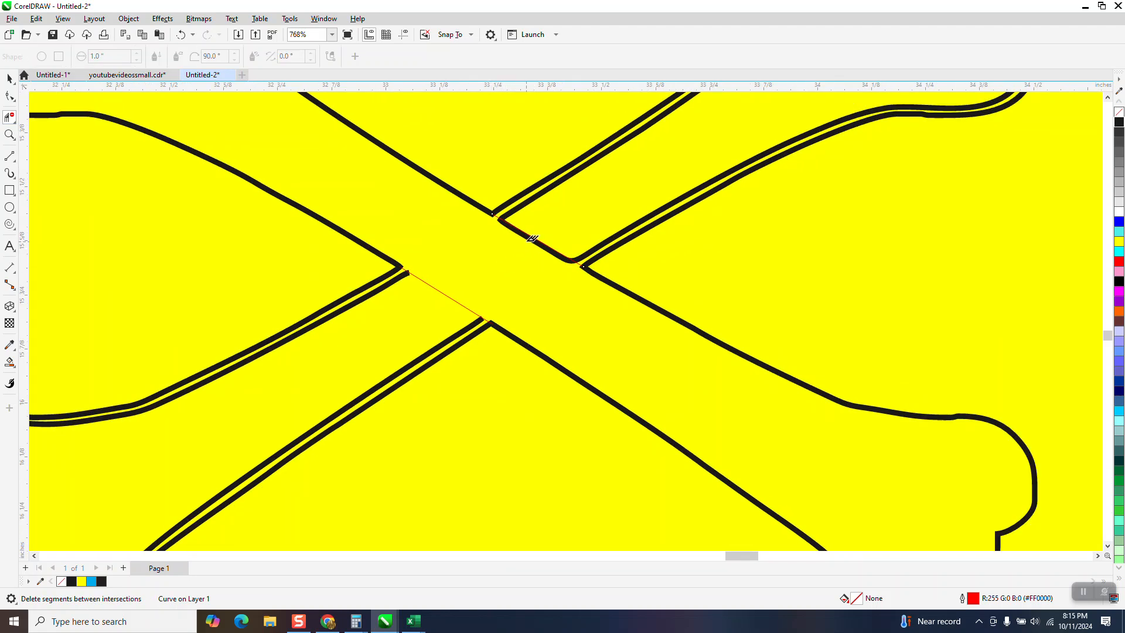
pyautogui.click(530, 234)
pyautogui.scroll(-3, 542, 278)
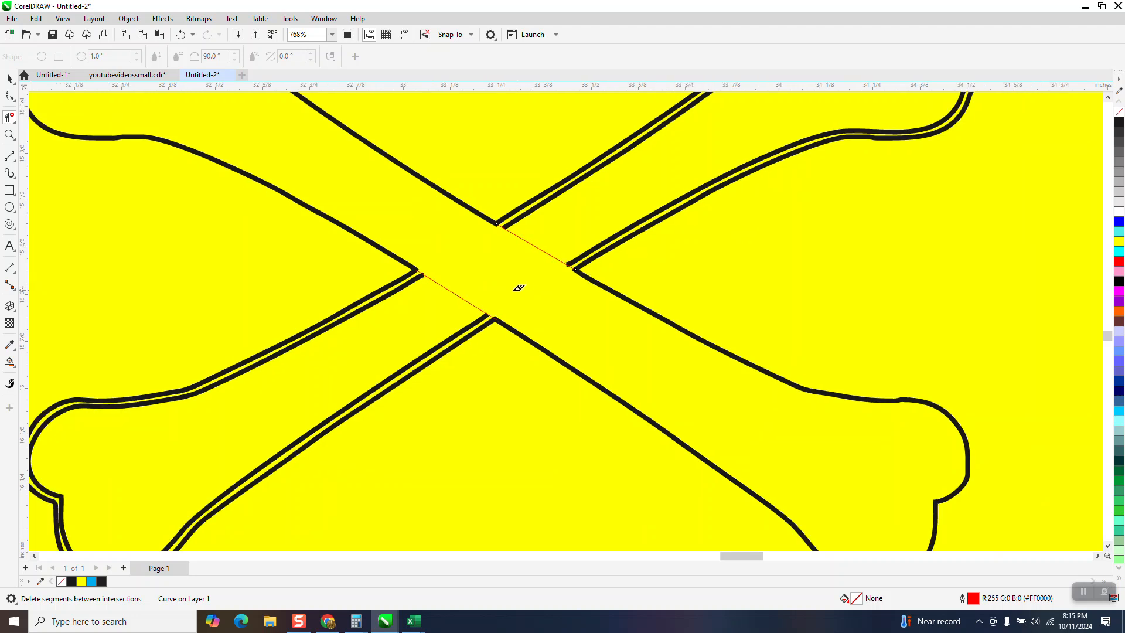
# Smart Fill the complete front diagonal bone with CMYK black and no outline
pyautogui.click(9, 362)
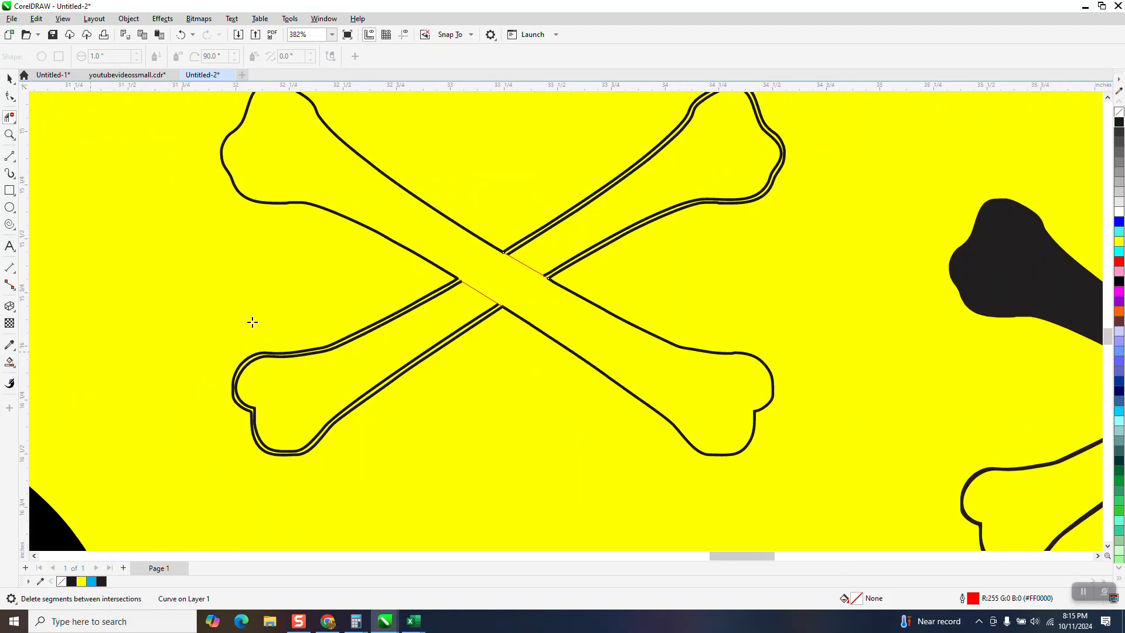
pyautogui.click(432, 246)
pyautogui.scroll(-1, 463, 326)
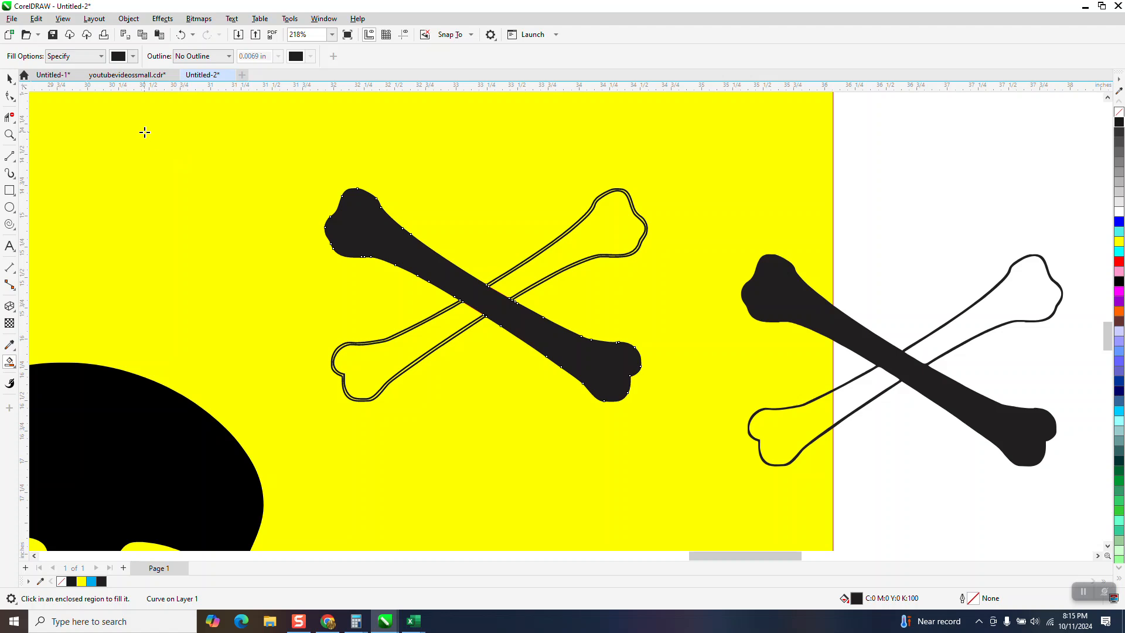
# Move the filled diagonal bone to the blank area outside the yellow rectangle and cross it with a horizontally mirrored copy
pyautogui.click(10, 78)
pyautogui.scroll(-2, 483, 293)
pyautogui.moveTo(537, 324); pyautogui.dragTo(910, 240)
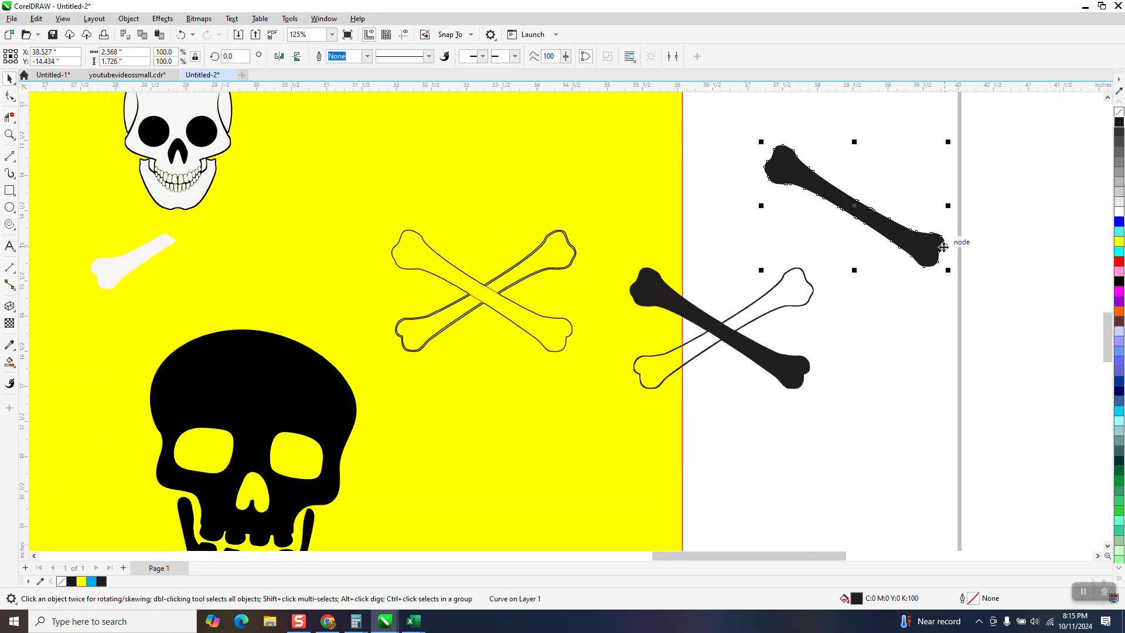
pyautogui.click(279, 56)
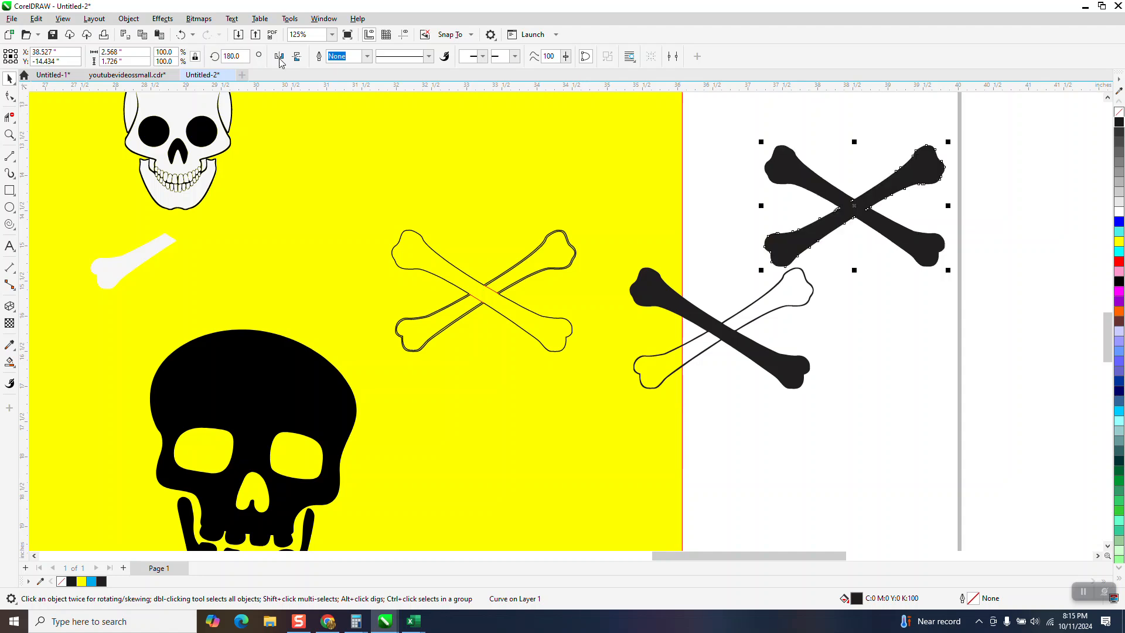
# Give both crossed bones no fill and a #1A1A1A hairline outline, and weld them into a single shape
pyautogui.moveTo(742, 130); pyautogui.dragTo(1013, 286)
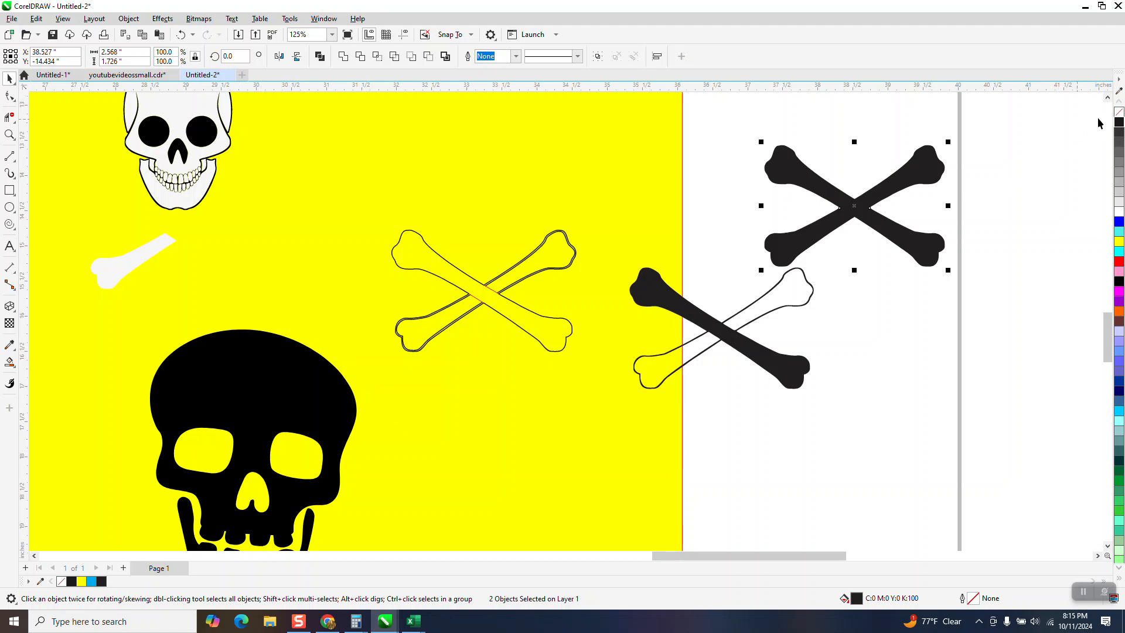
pyautogui.click(1118, 113)
pyautogui.rightClick(1119, 121)
pyautogui.moveTo(754, 130); pyautogui.dragTo(754, 158)
pyautogui.moveTo(1017, 314); pyautogui.dragTo(1018, 315)
pyautogui.click(340, 57)
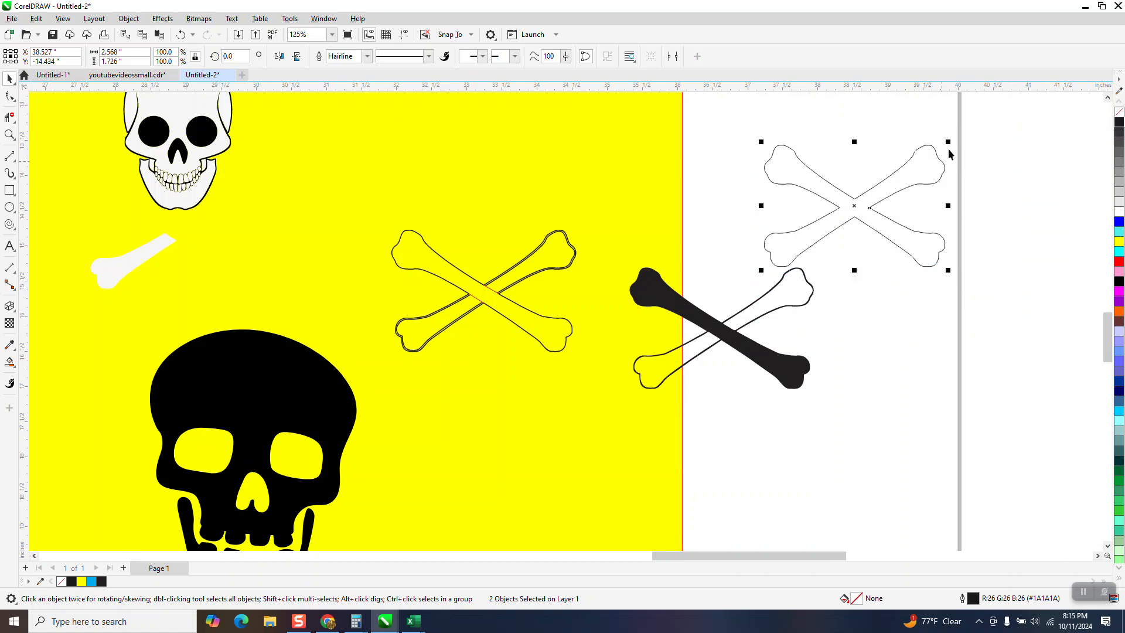
# Delete the yellow background rectangle and the two leftover crossed-bones versions, keeping only the welded outline
pyautogui.scroll(-2, 765, 251)
pyautogui.moveTo(513, 257); pyautogui.dragTo(617, 342)
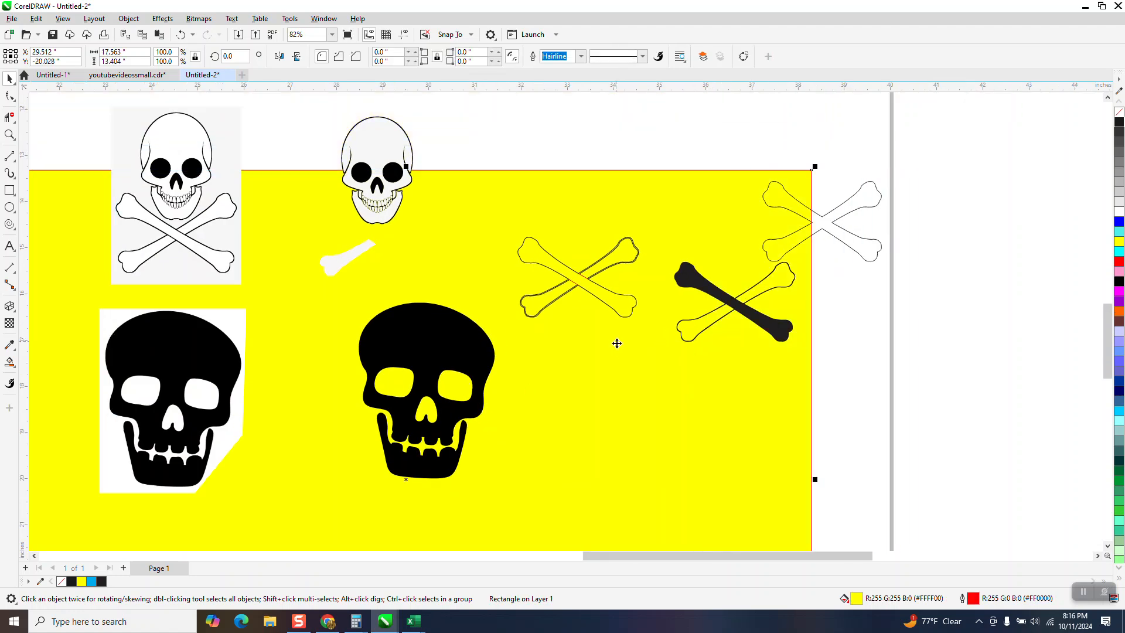
pyautogui.press('Delete')
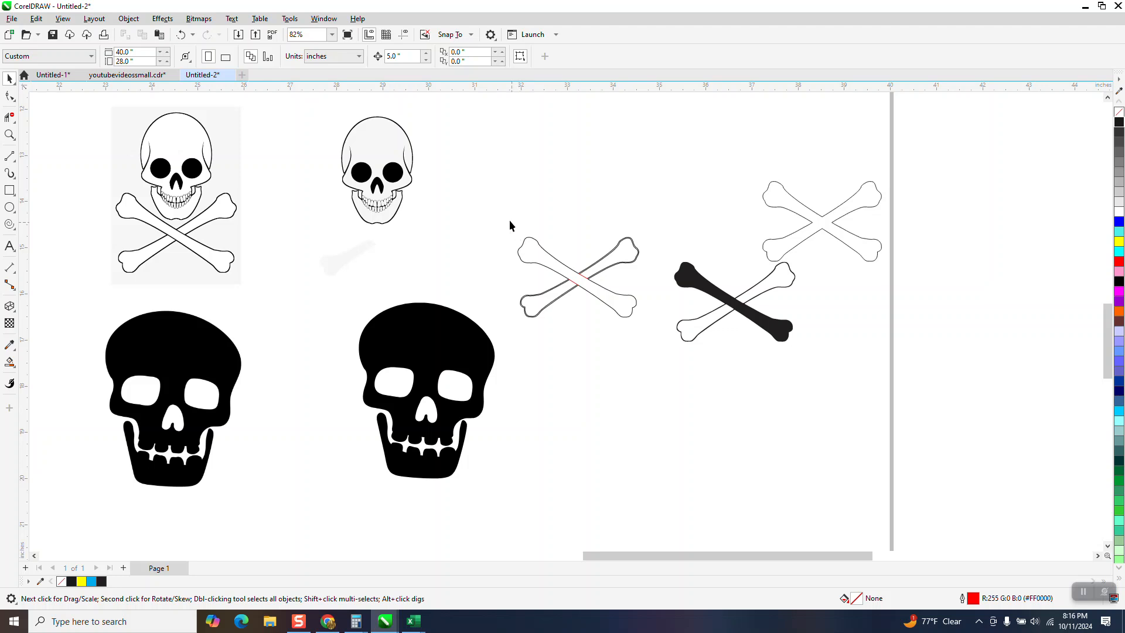
pyautogui.moveTo(671, 334); pyautogui.dragTo(672, 334)
pyautogui.press('Delete')
pyautogui.click(715, 300)
pyautogui.press('Delete')
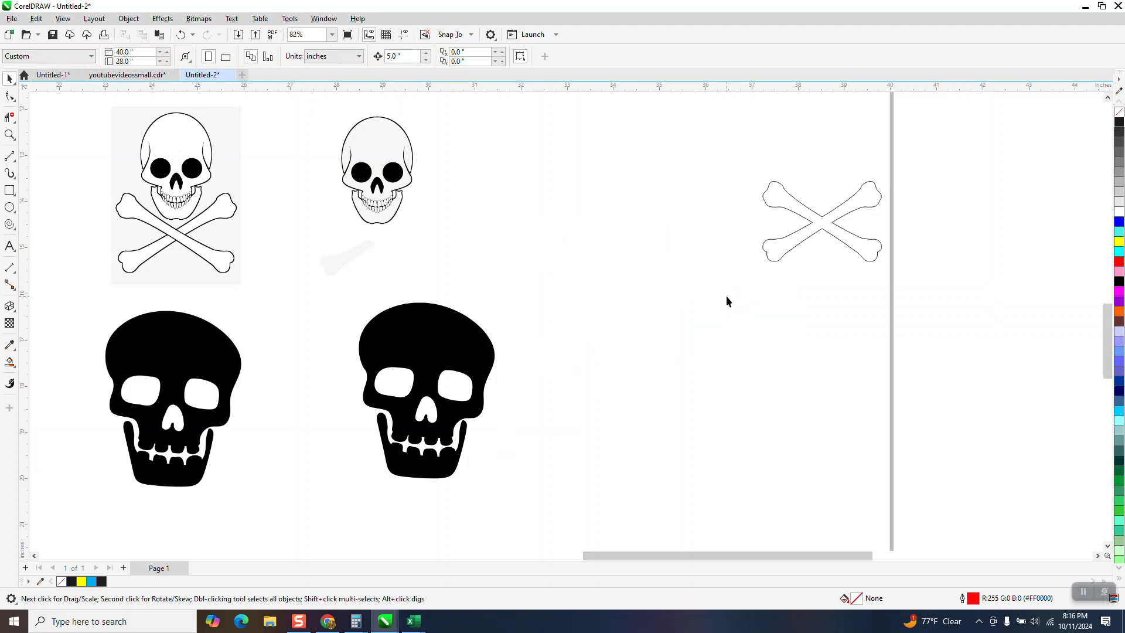
# Move the welded crossed bones beside the traced black skull and give the skull and jaw no fill with a #1A1A1A outline
pyautogui.moveTo(766, 253); pyautogui.dragTo(583, 372)
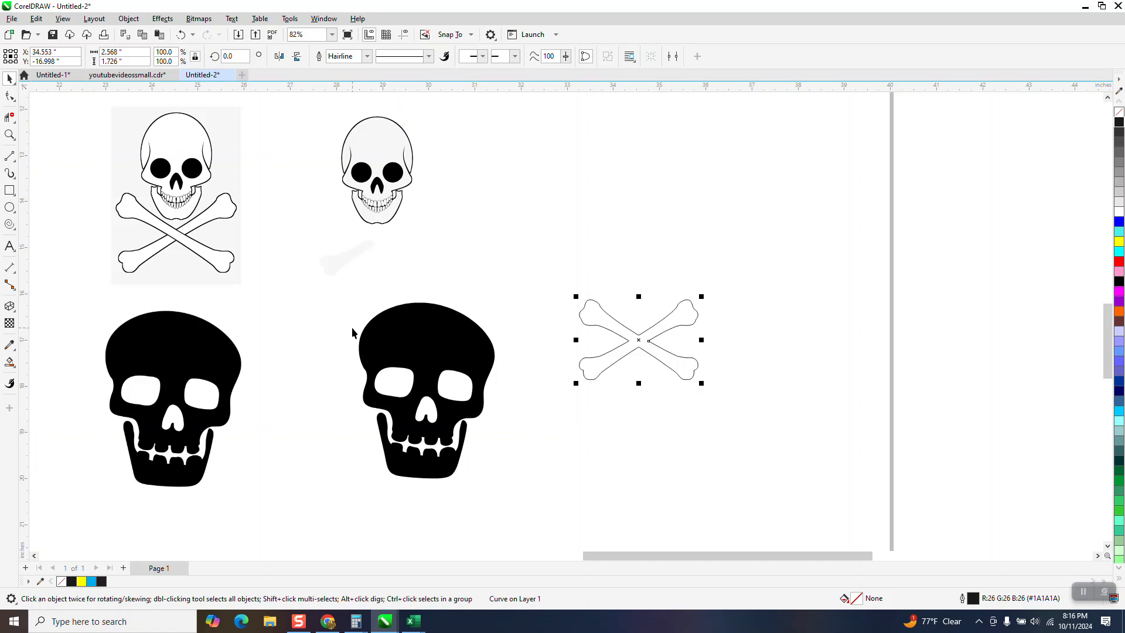
pyautogui.moveTo(331, 300); pyautogui.dragTo(533, 515)
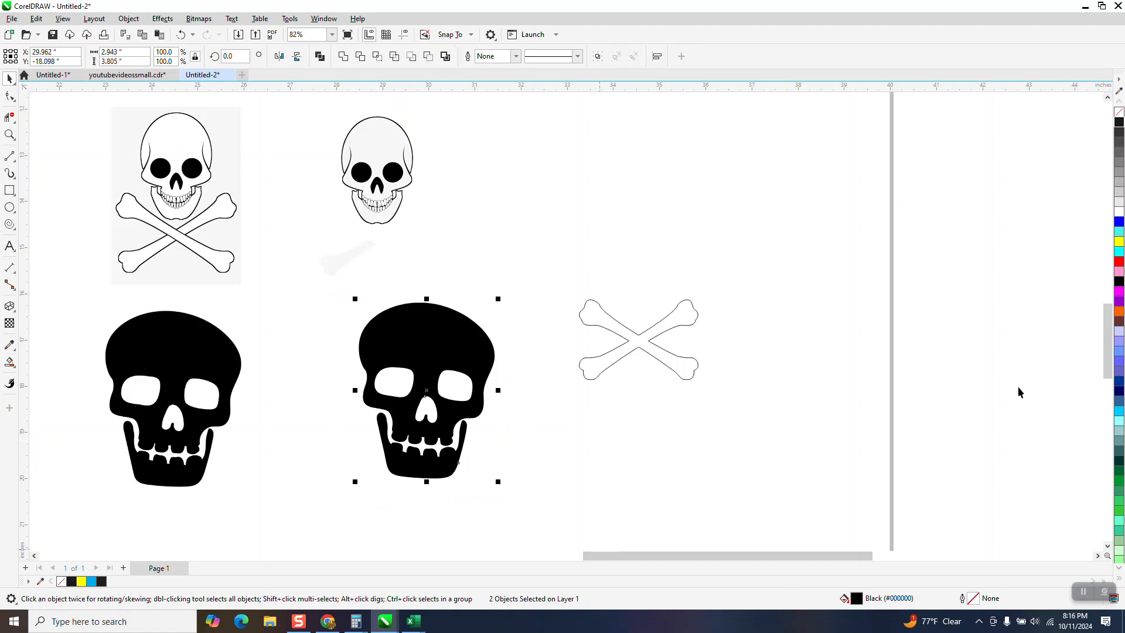
pyautogui.click(1119, 112)
pyautogui.rightClick(1119, 122)
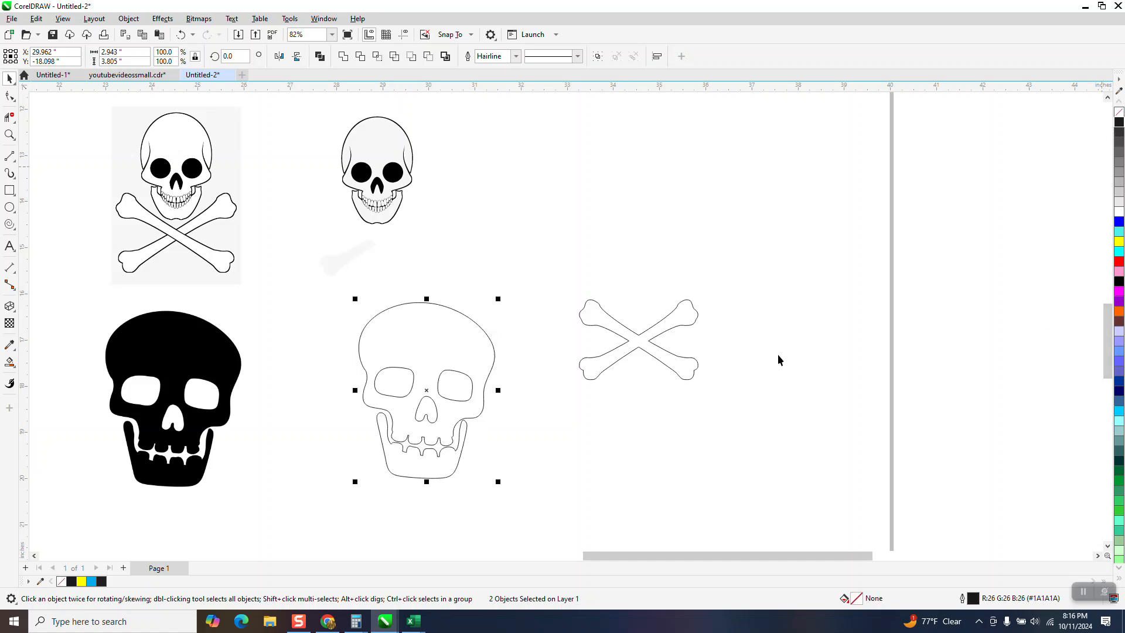
# Scale the crossed bones down to fit the outlined skull's forehead and centre them there above the eye sockets
pyautogui.click(659, 339)
pyautogui.moveTo(706, 293); pyautogui.dragTo(427, 346)
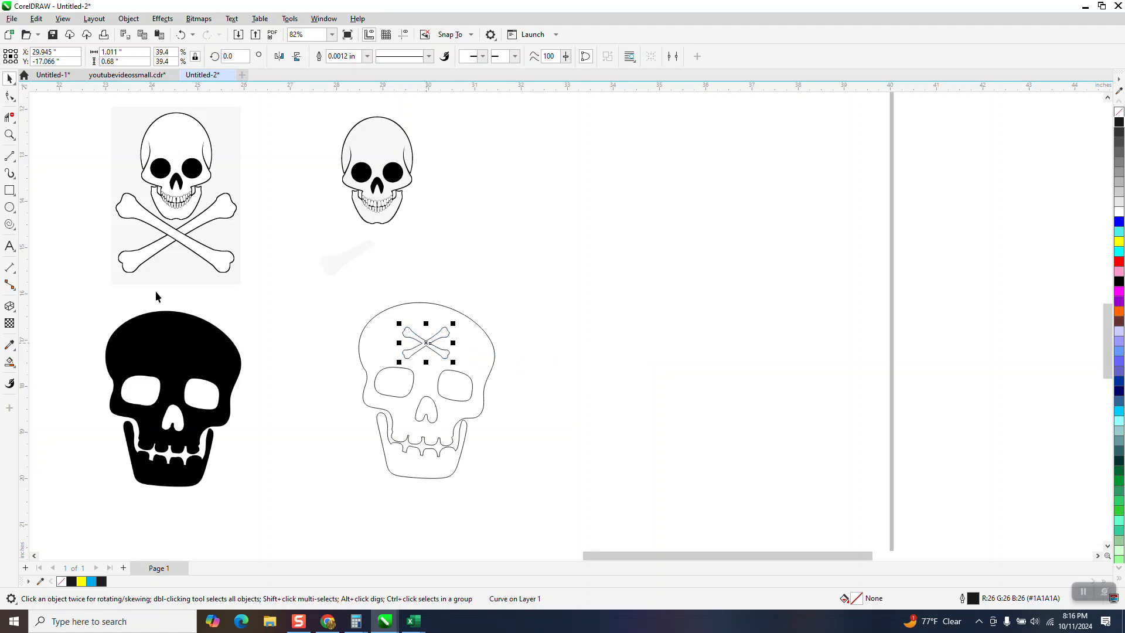
pyautogui.click(10, 134)
pyautogui.moveTo(238, 254); pyautogui.dragTo(580, 510)
pyautogui.click(10, 78)
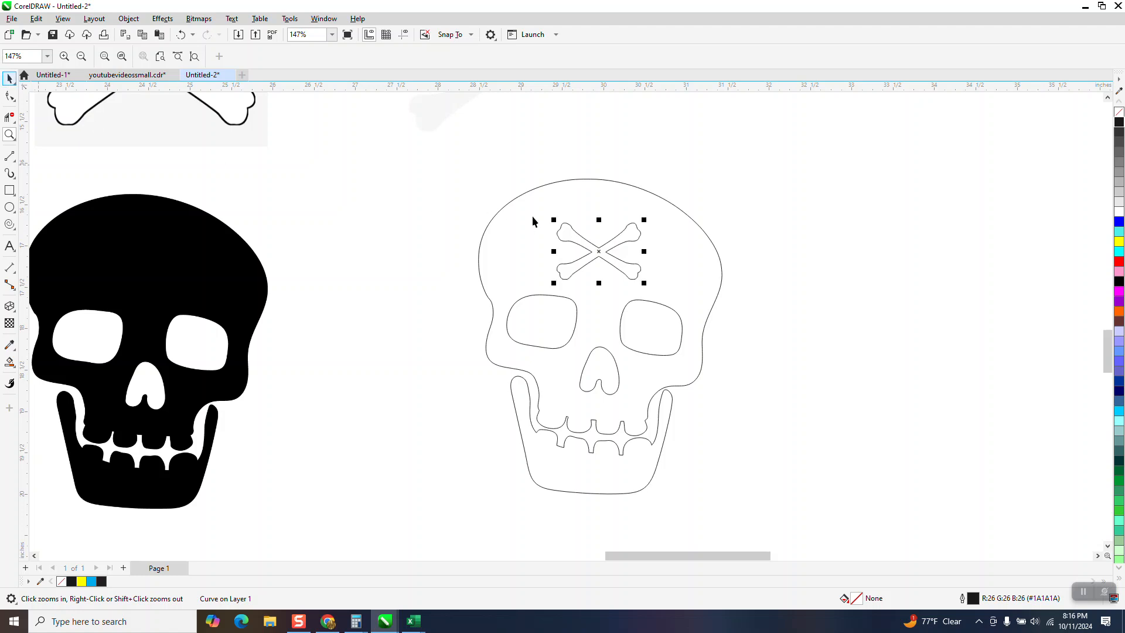
pyautogui.moveTo(643, 220); pyautogui.dragTo(662, 207)
pyautogui.moveTo(602, 244); pyautogui.dragTo(590, 248)
pyautogui.click(483, 445)
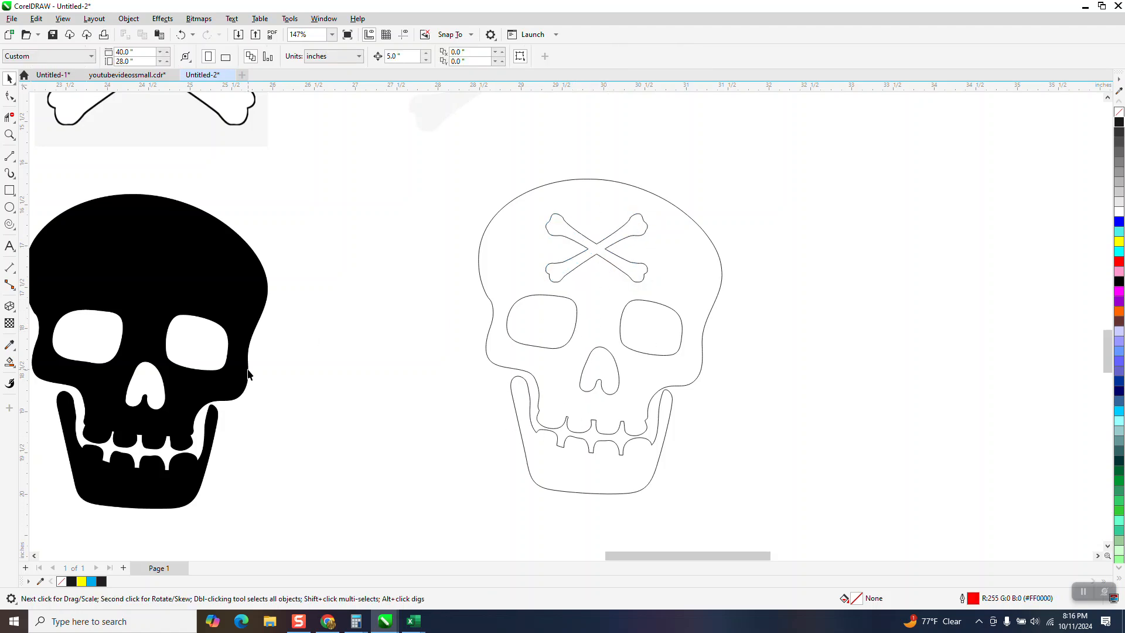
# Smart Fill the outlined skull and its jaw with CMYK black and no outline, nudging each filled copy 5 inches to the right
pyautogui.click(9, 364)
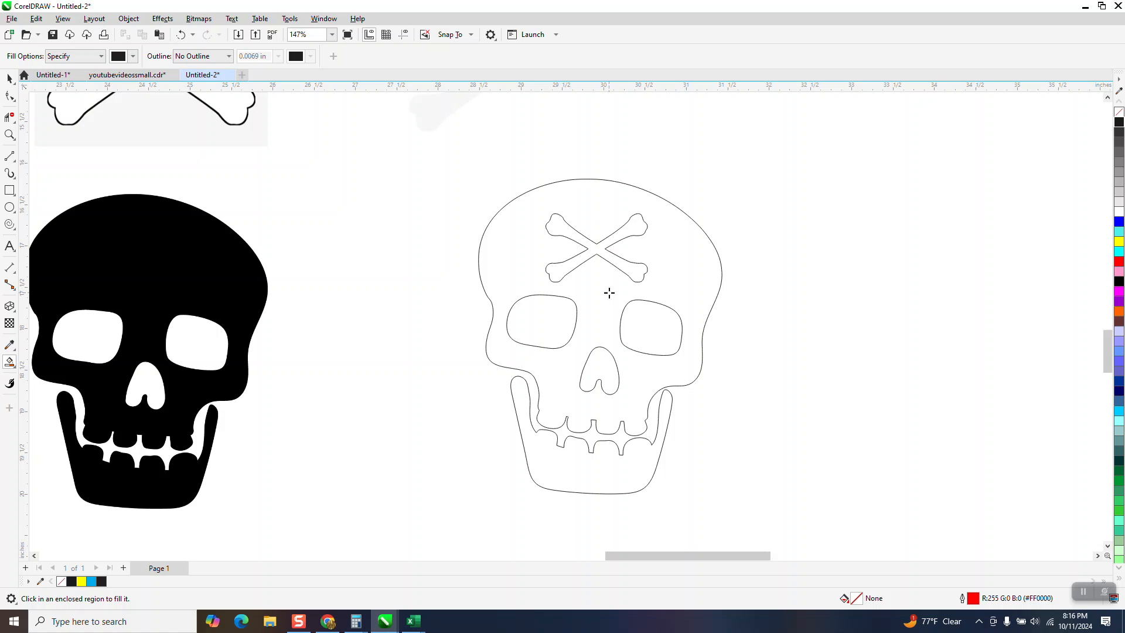
pyautogui.click(669, 263)
pyautogui.press('Right')
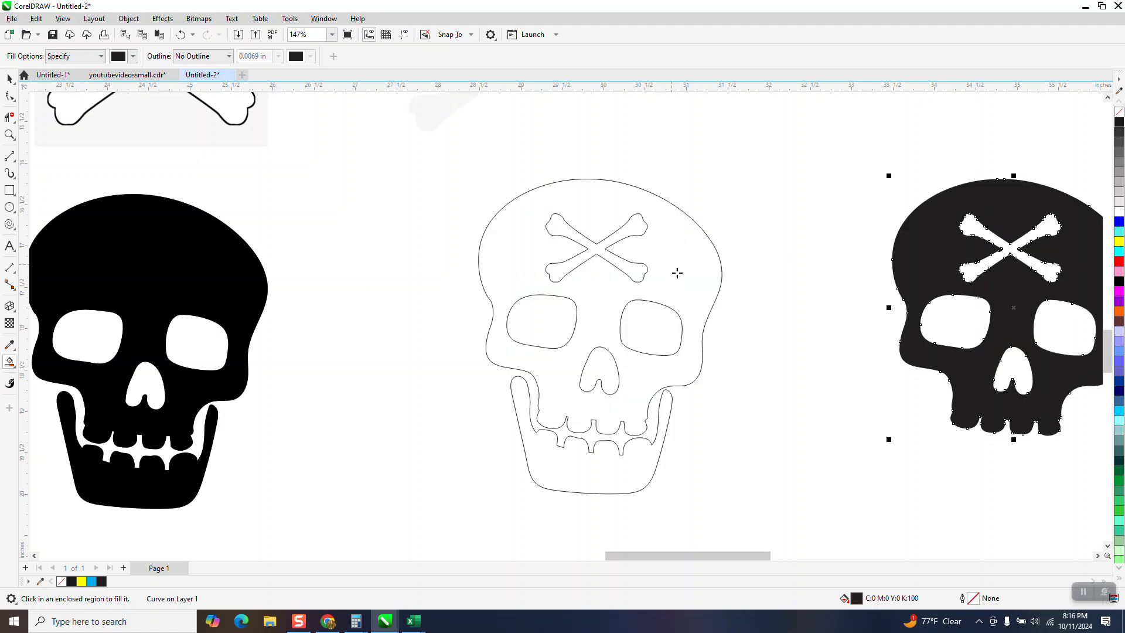
pyautogui.click(628, 467)
pyautogui.press('Right')
pyautogui.scroll(-2, 402, 387)
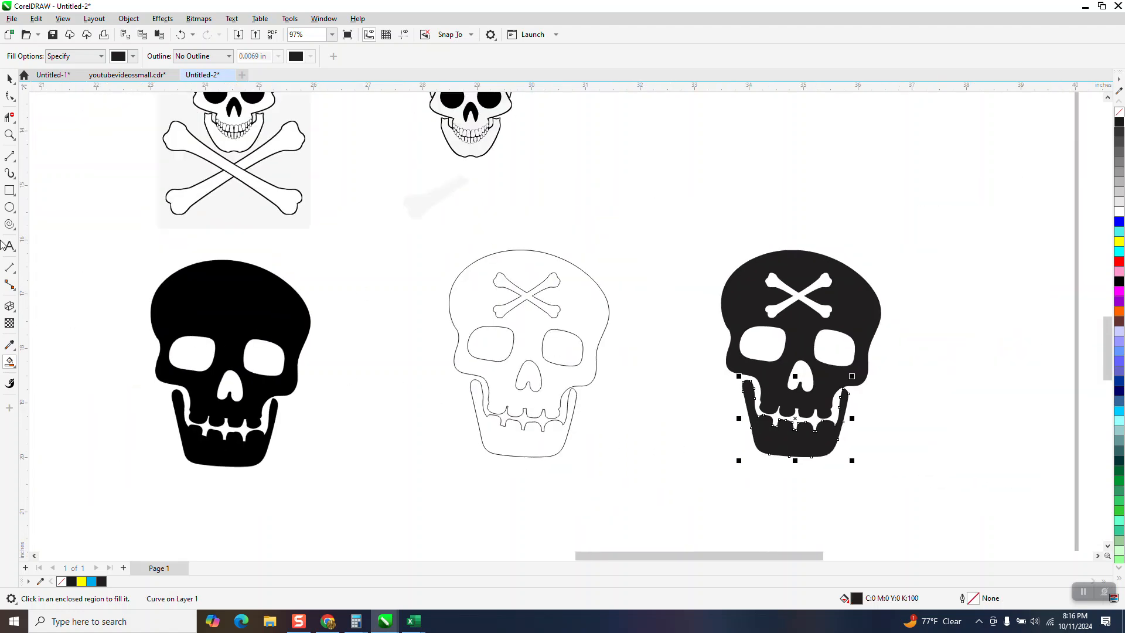
# Recolour the filled skull and jaw copies to #1A1A1A
pyautogui.press('space')
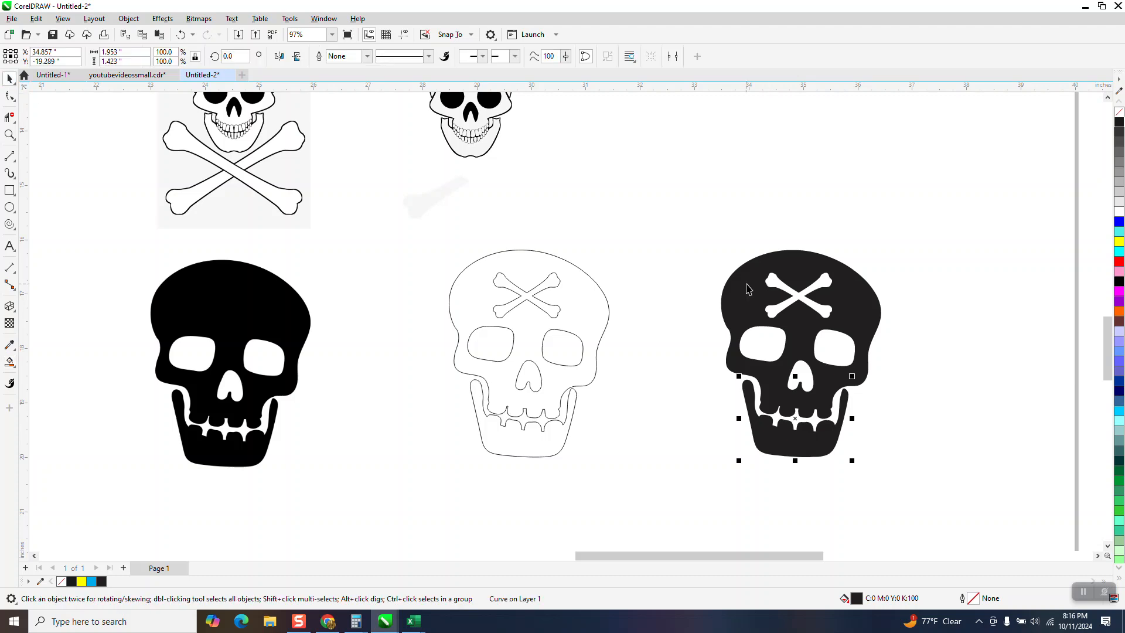
pyautogui.moveTo(726, 247); pyautogui.dragTo(944, 532)
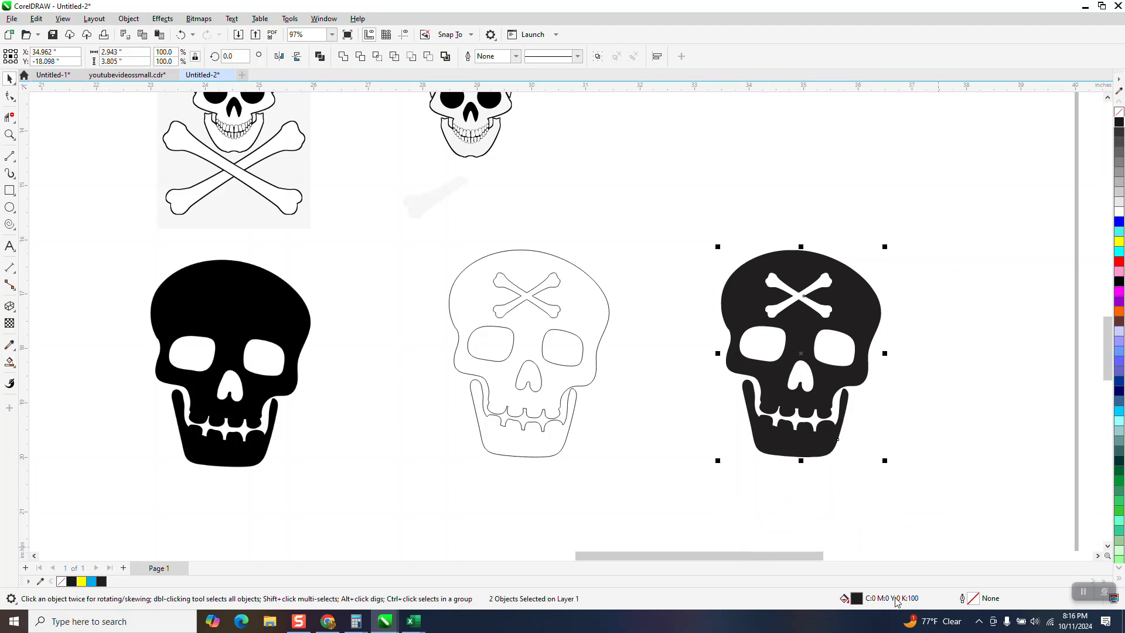
pyautogui.click(1120, 126)
pyautogui.scroll(-2, 905, 390)
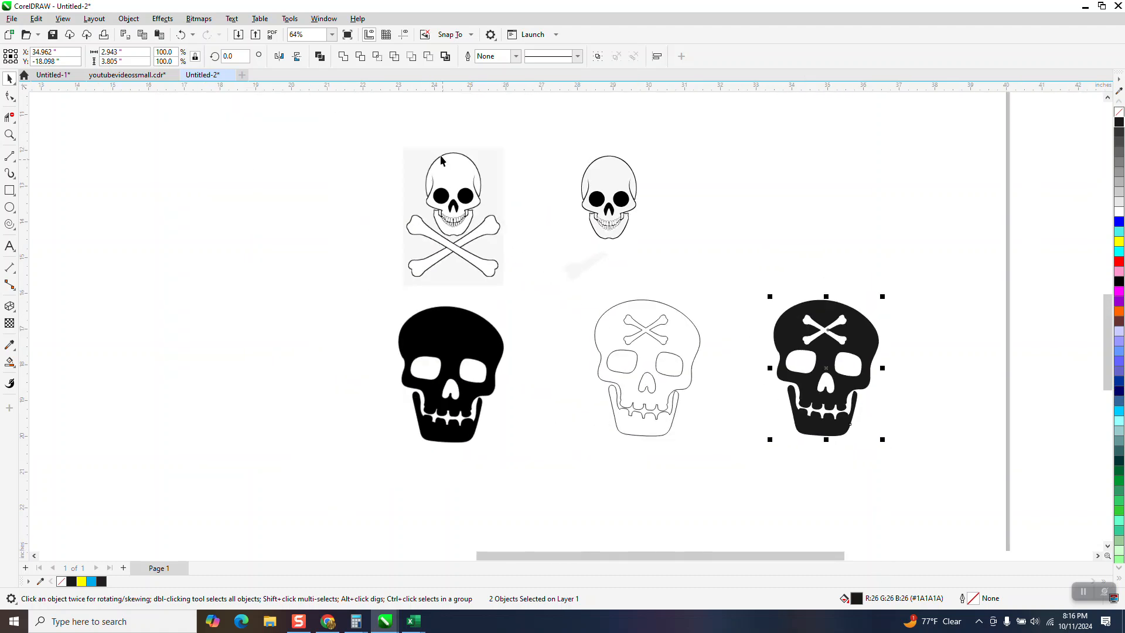
# Delete the source bitmaps, bone leftovers and earlier skull versions, and move the finished skull with its jaw into the cleared upper-left page area
pyautogui.moveTo(343, 137); pyautogui.dragTo(722, 455)
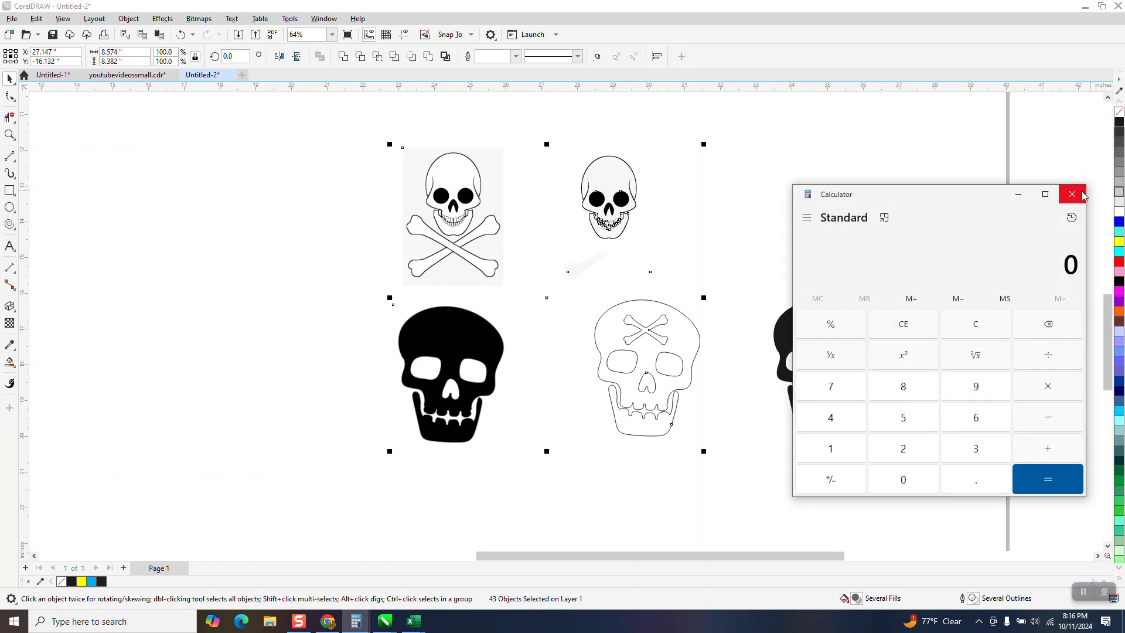
pyautogui.click(1071, 202)
pyautogui.press('Delete')
pyautogui.moveTo(754, 279); pyautogui.dragTo(933, 460)
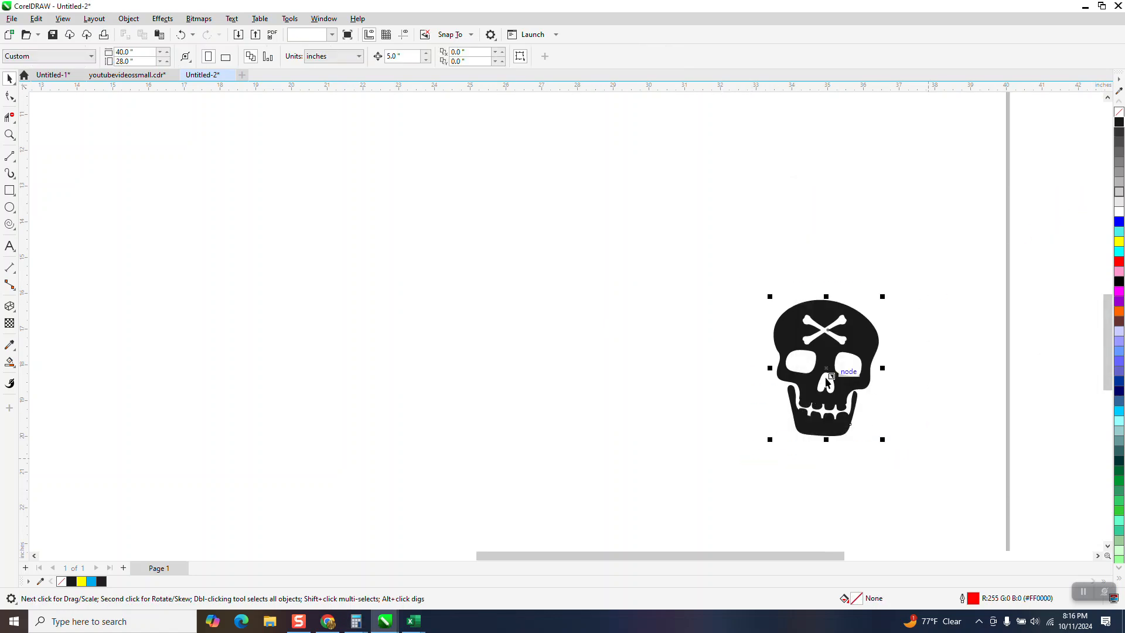
pyautogui.moveTo(819, 362); pyautogui.dragTo(246, 274)
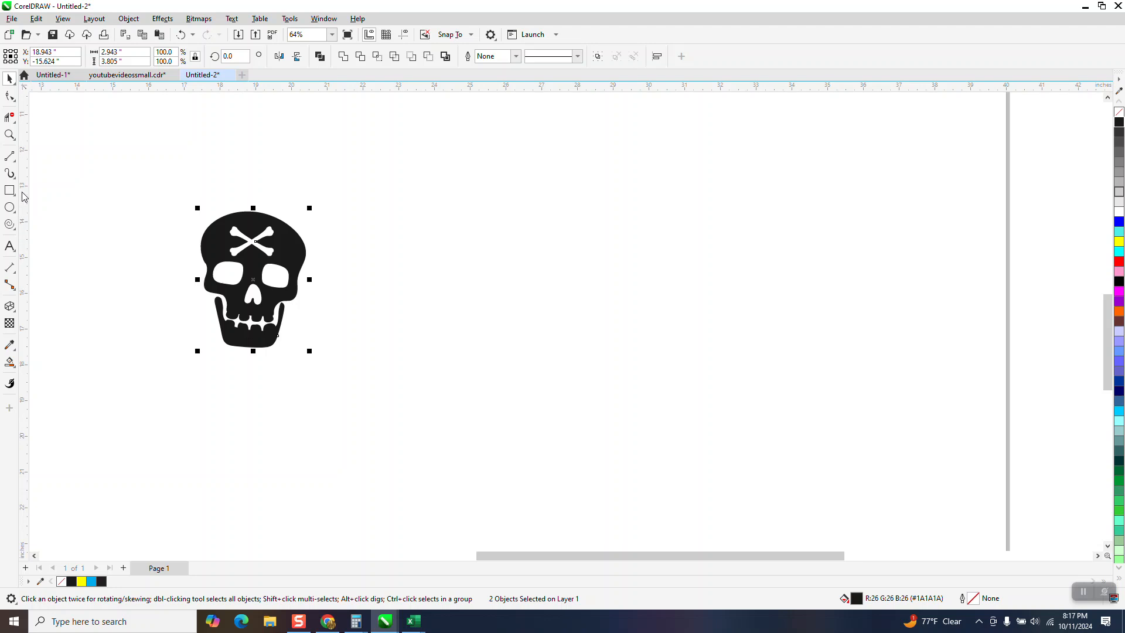
# Draw a rectangle about 5.5 by 4.7 inches around the finished skull, fill it yellow and send it to the back of the page
pyautogui.click(8, 192)
pyautogui.moveTo(174, 195); pyautogui.dragTo(372, 364)
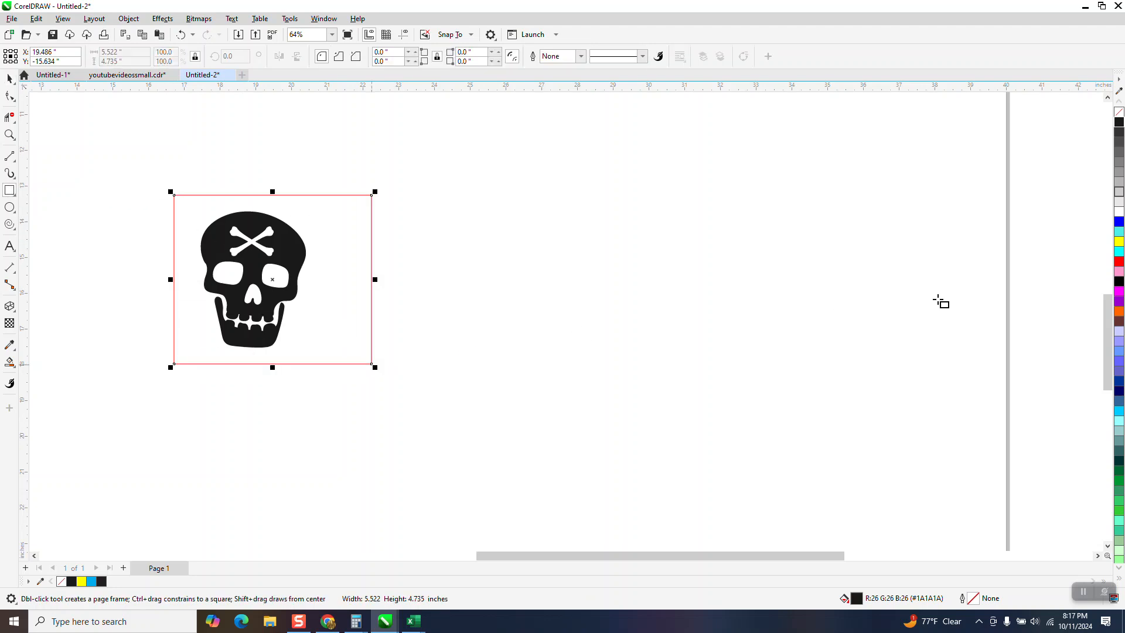
pyautogui.click(1119, 240)
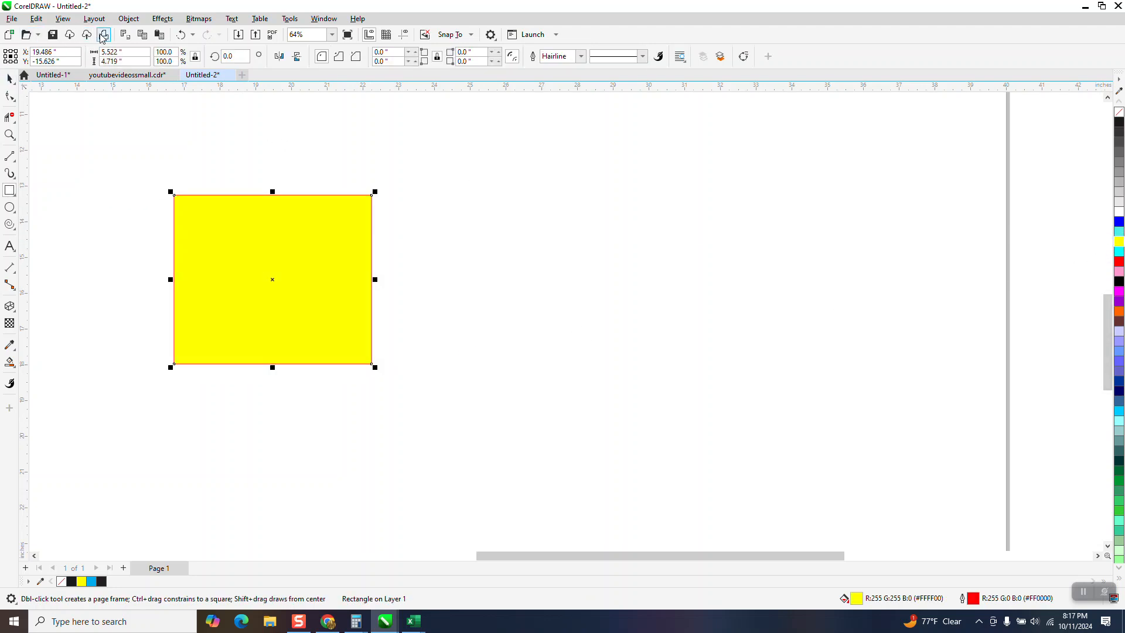
pyautogui.click(131, 21)
pyautogui.moveTo(258, 204)
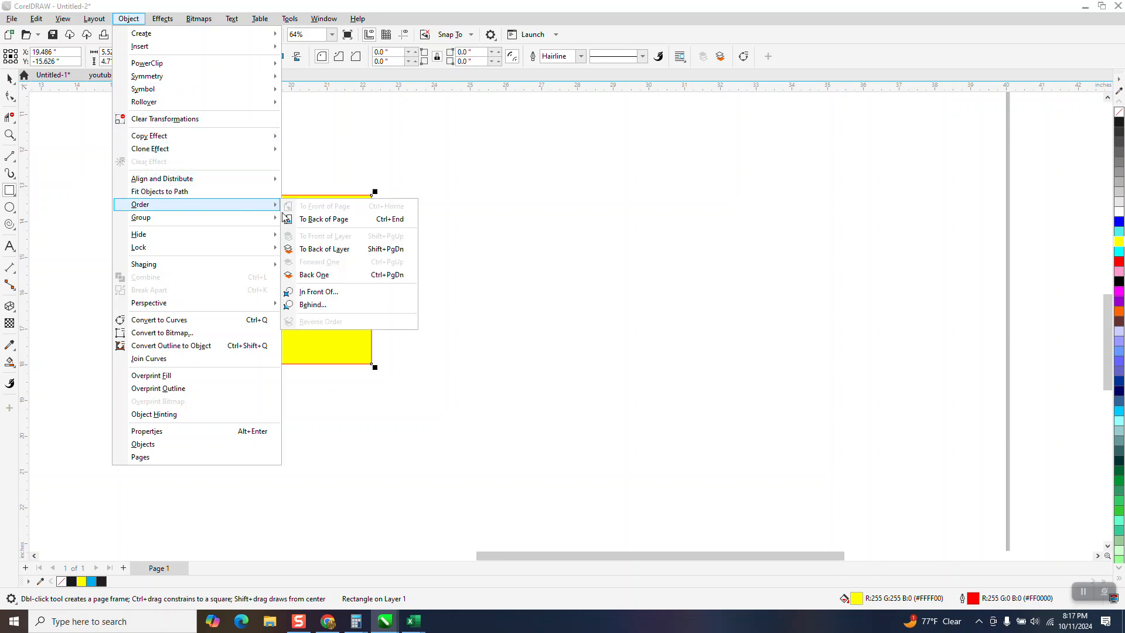
pyautogui.click(315, 220)
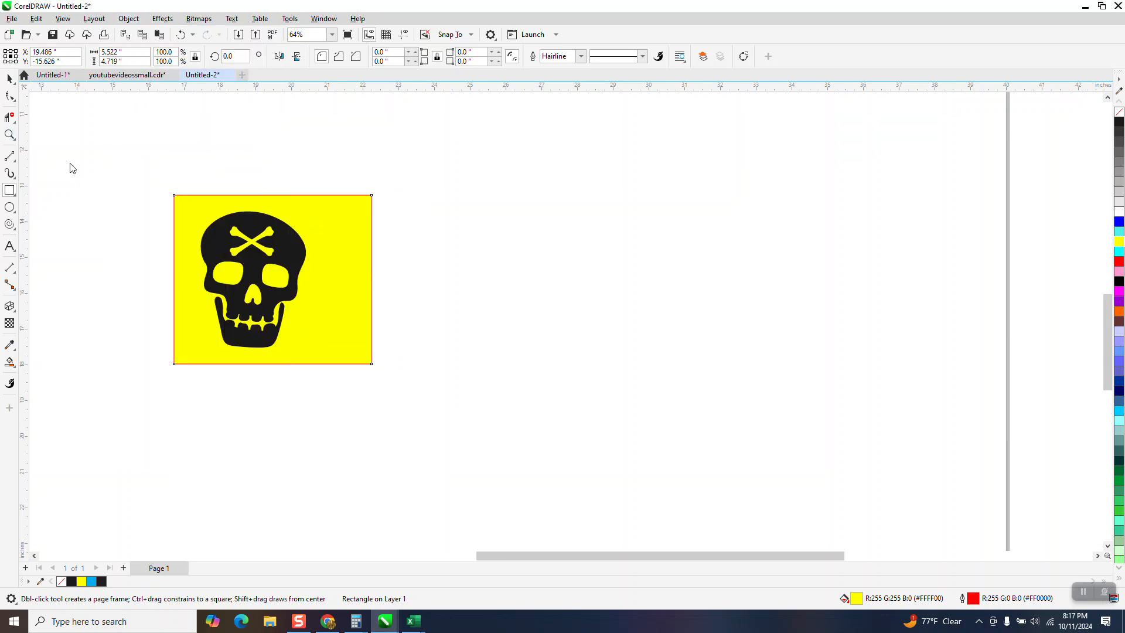
# Rotate the skull and jaw together about 5 degrees counterclockwise to straighten the tilted face
pyautogui.click(9, 134)
pyautogui.moveTo(185, 238); pyautogui.dragTo(391, 349)
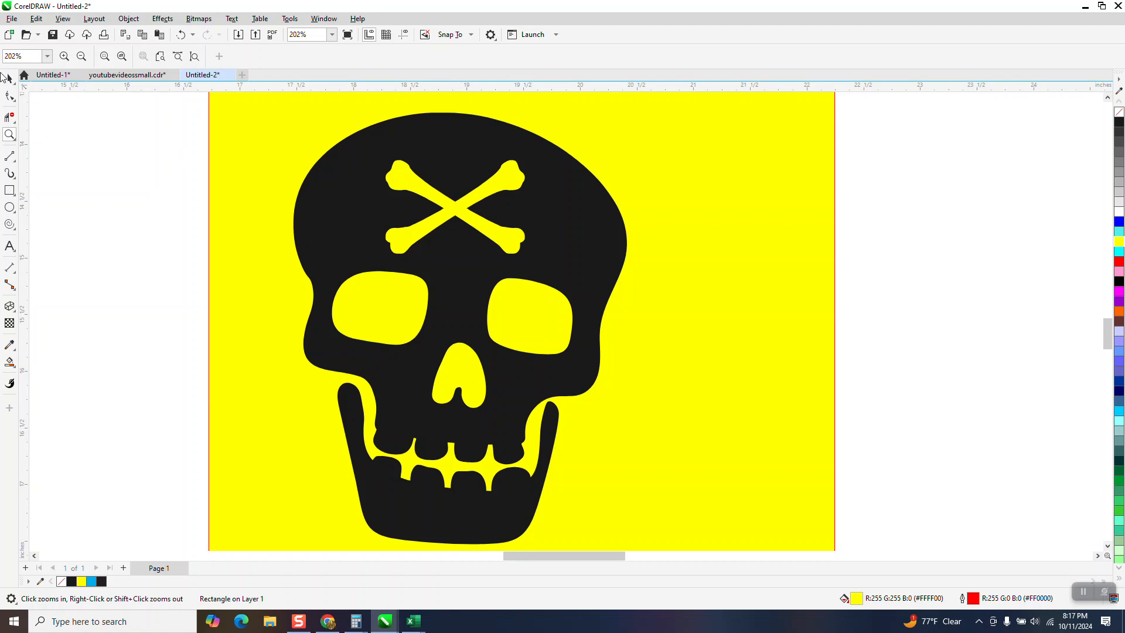
pyautogui.click(10, 79)
pyautogui.scroll(-1, 484, 275)
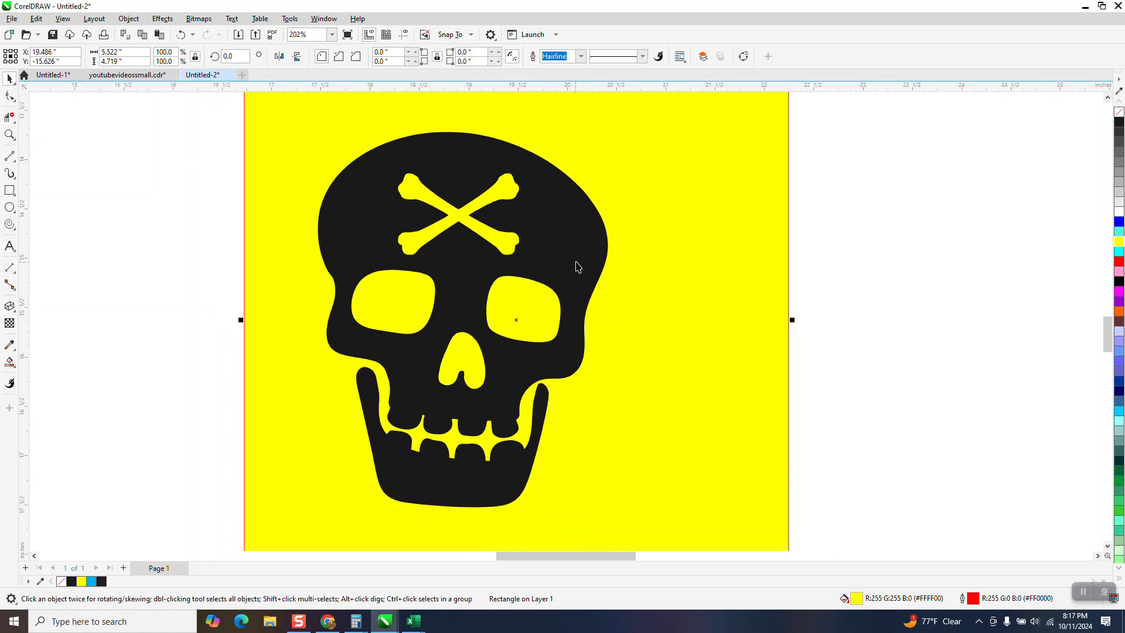
pyautogui.scroll(-3, 567, 266)
pyautogui.moveTo(328, 181); pyautogui.dragTo(620, 429)
pyautogui.moveTo(295, 172); pyautogui.dragTo(673, 437)
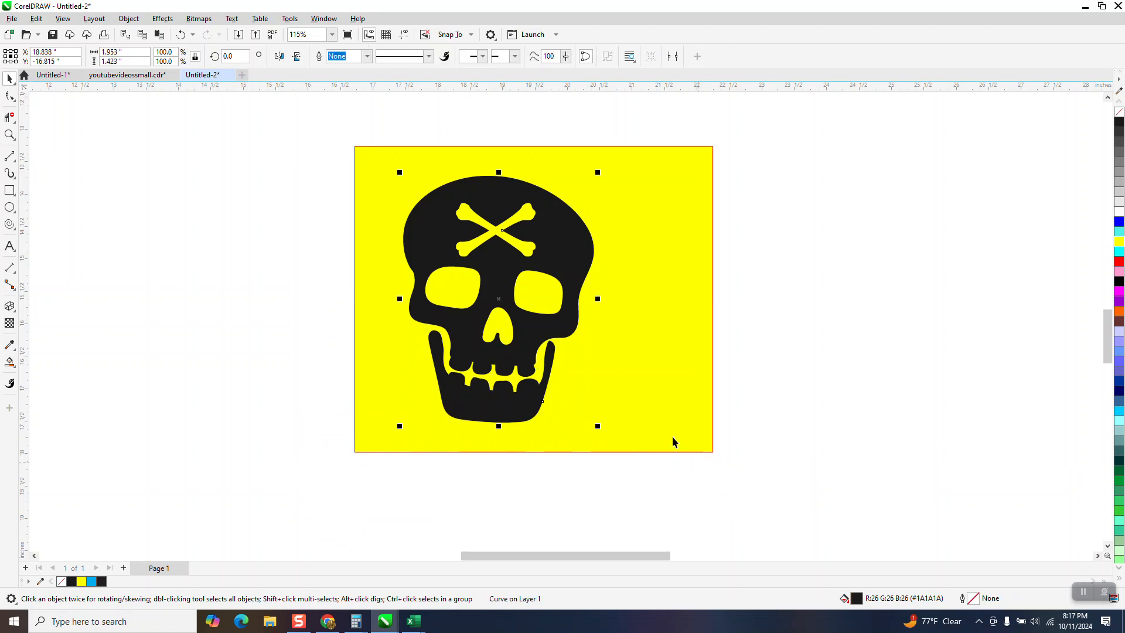
pyautogui.click(498, 300)
pyautogui.moveTo(598, 172); pyautogui.dragTo(584, 161)
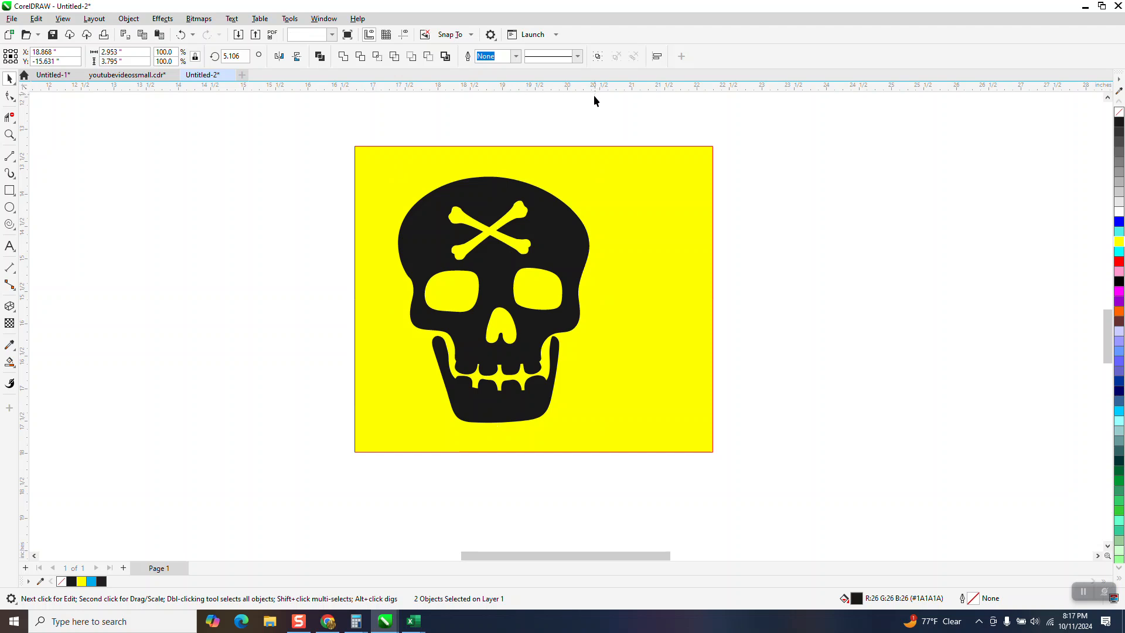
# Delete the yellow rectangle behind the skull
pyautogui.click(593, 99)
pyautogui.click(630, 375)
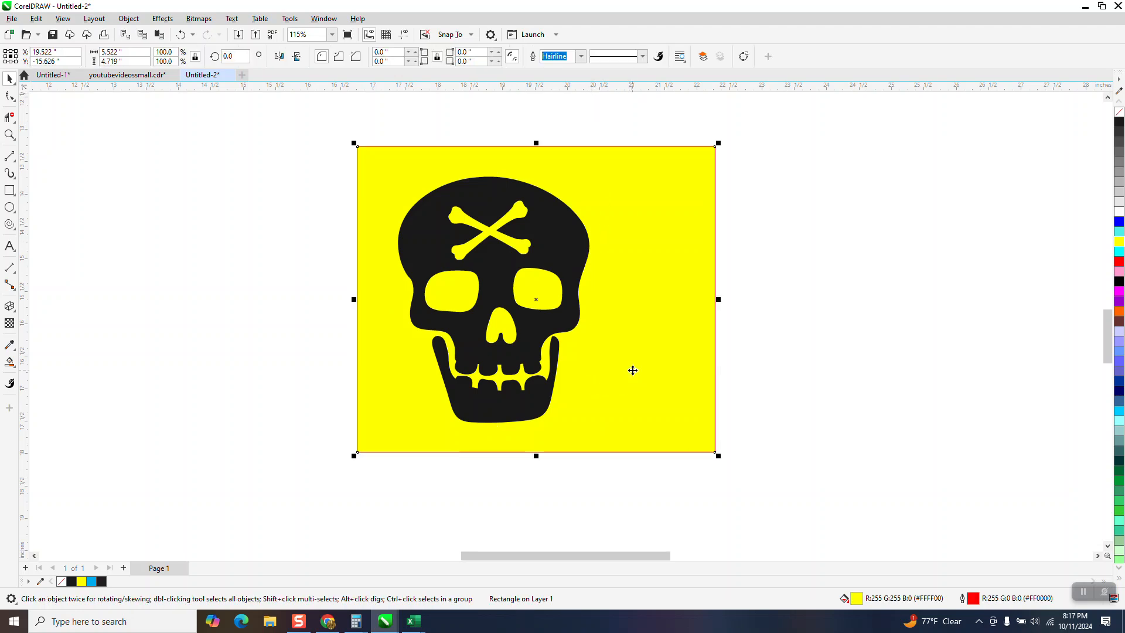
pyautogui.press('Delete')
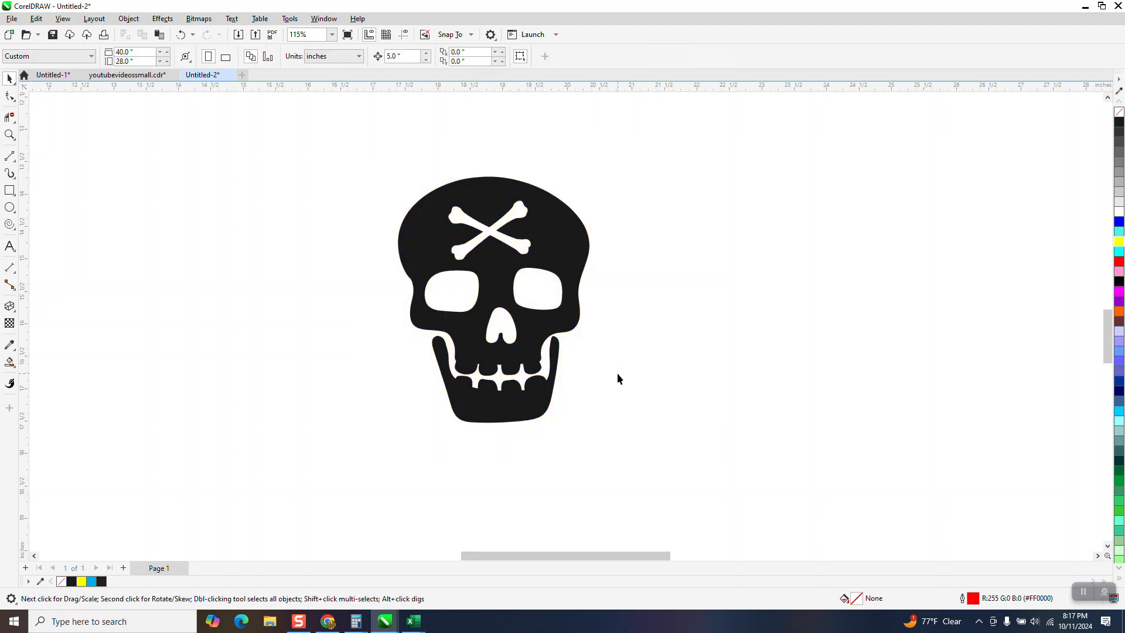